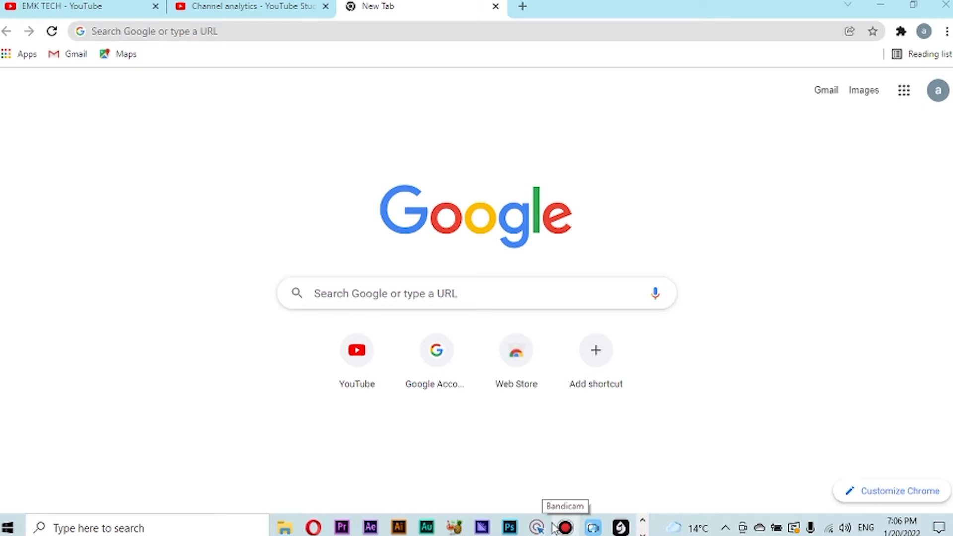
Open Adobe Audition.
{"action": "left_click", "coordinate": [427, 528]}
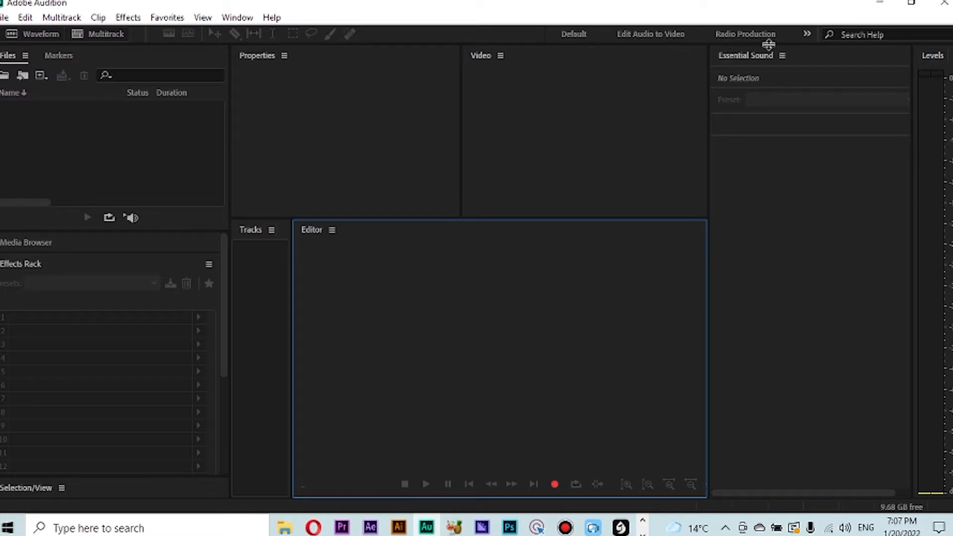
Examine the layouts of the Advanced Mixing, Simple Editing, Mastering and Analysis, Loudness and Restoration workspaces.
{"action": "left_click", "coordinate": [808, 35]}
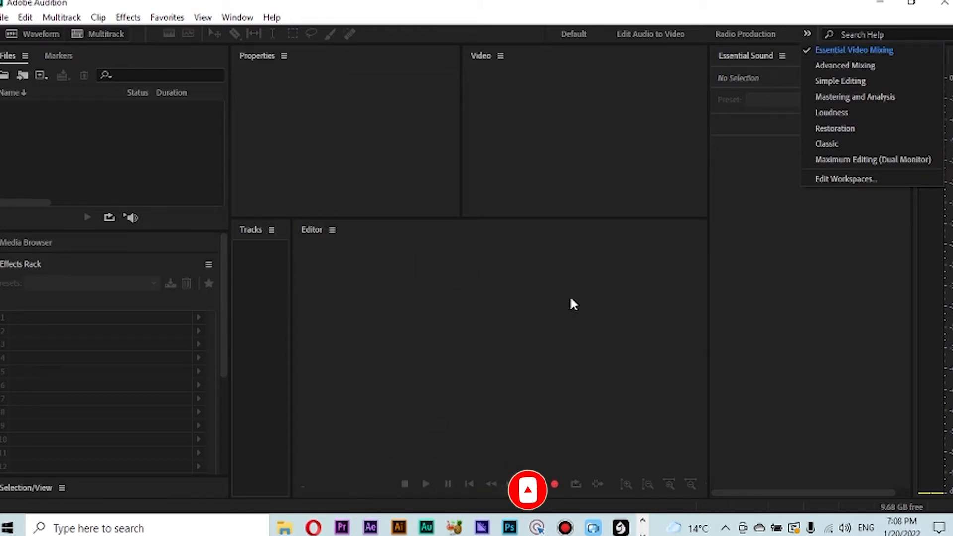
{"action": "left_click", "coordinate": [887, 68]}
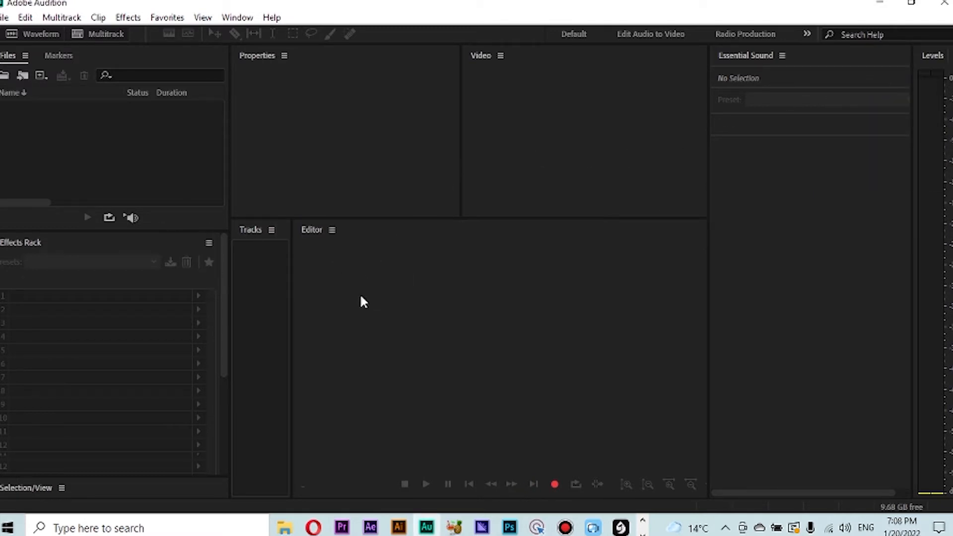
{"action": "left_click", "coordinate": [807, 34]}
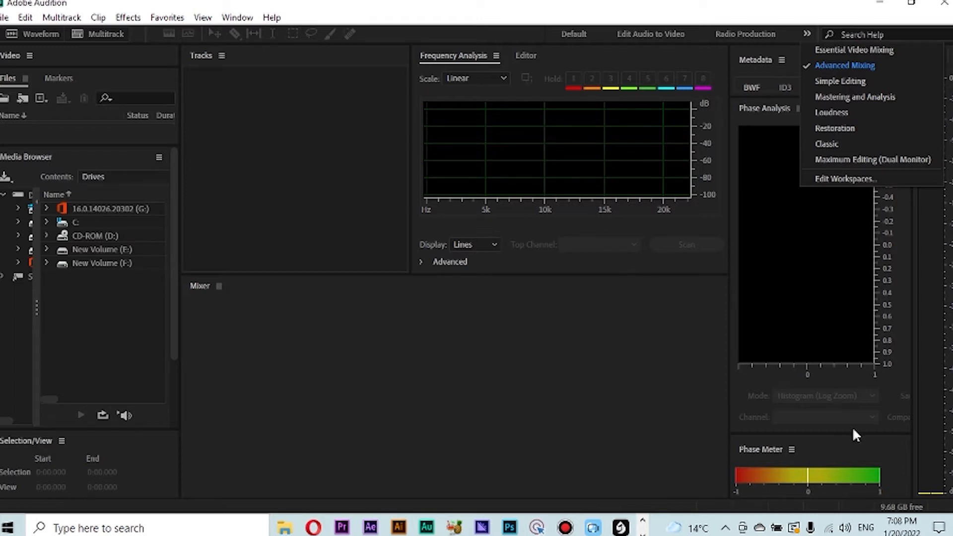
{"action": "left_click", "coordinate": [838, 81]}
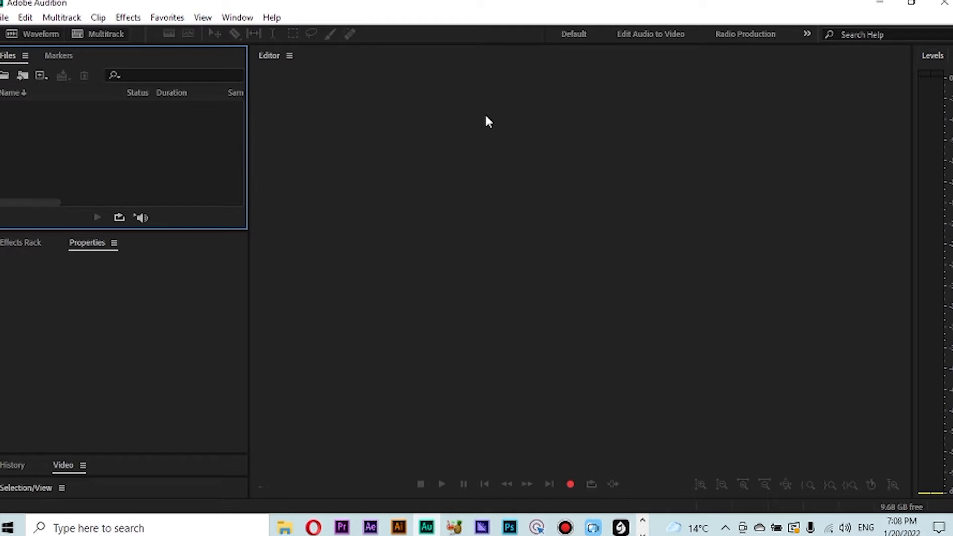
{"action": "left_click", "coordinate": [808, 33]}
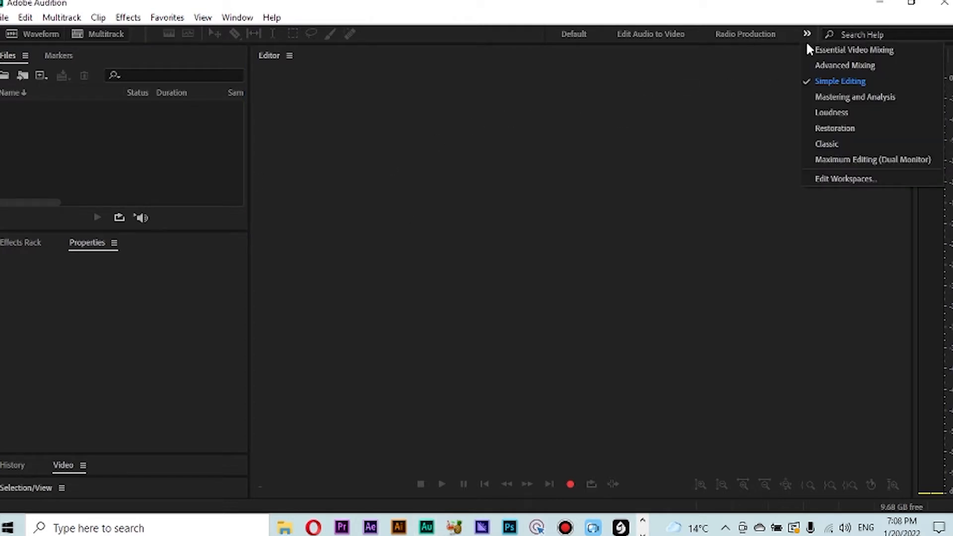
{"action": "left_click", "coordinate": [820, 97]}
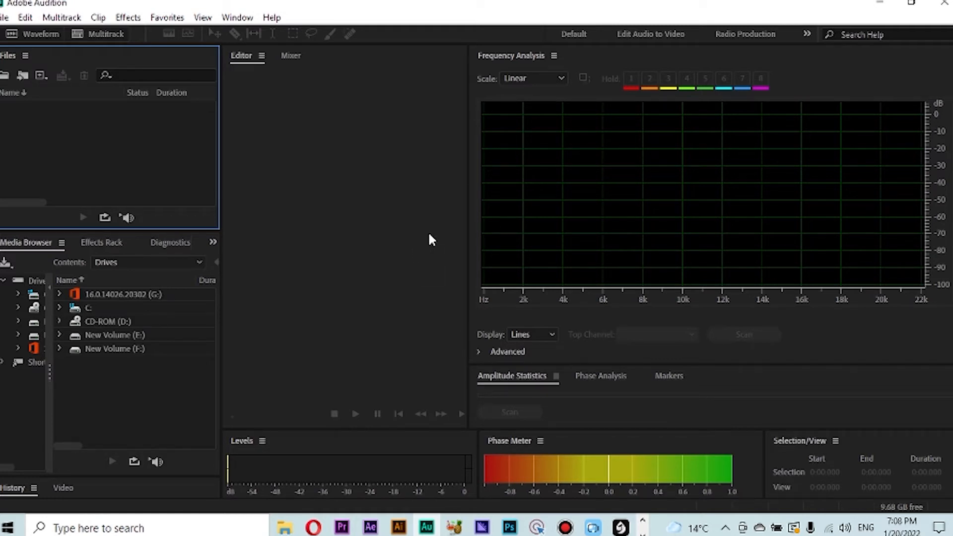
{"action": "left_click", "coordinate": [807, 35]}
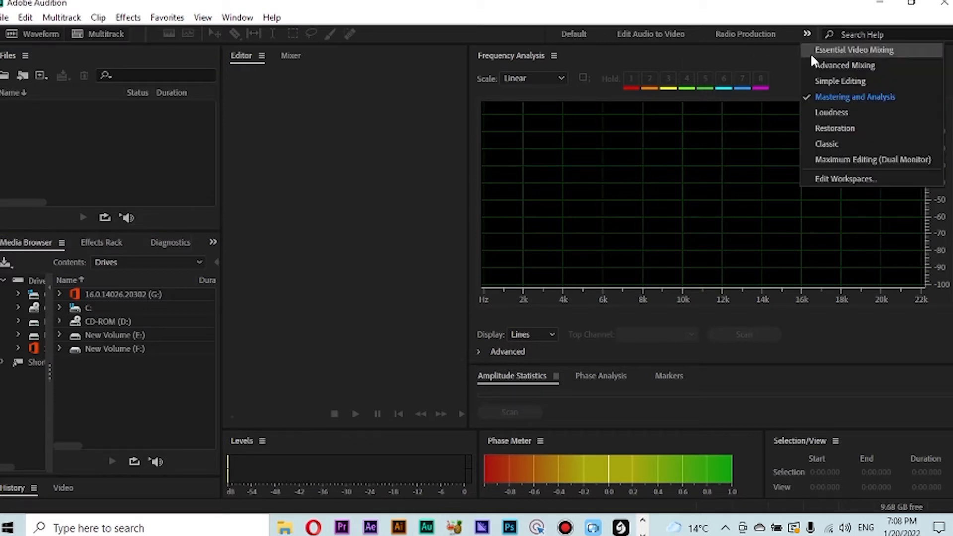
{"action": "left_click", "coordinate": [831, 110]}
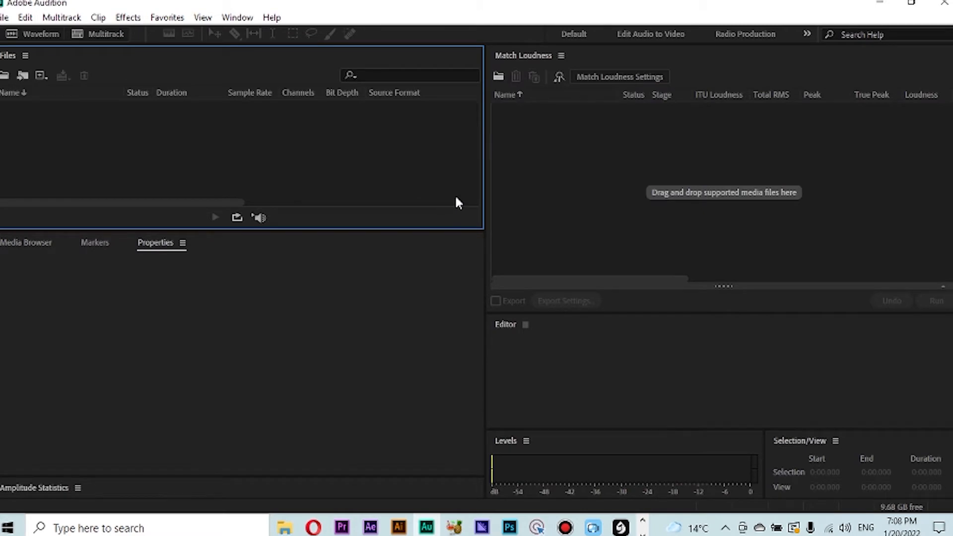
{"action": "left_click", "coordinate": [807, 34]}
{"action": "left_click", "coordinate": [817, 129]}
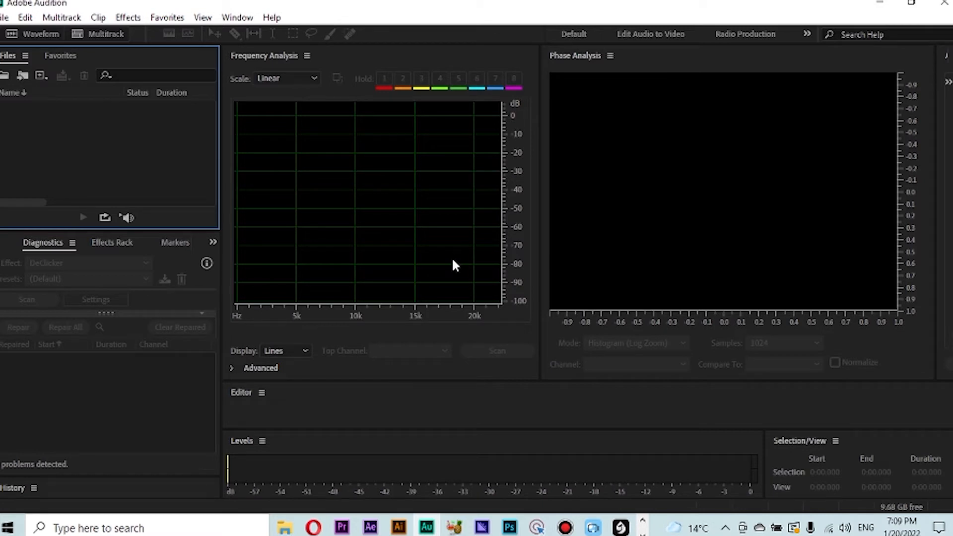
Set the workspace to Classic.
{"action": "left_click", "coordinate": [806, 35]}
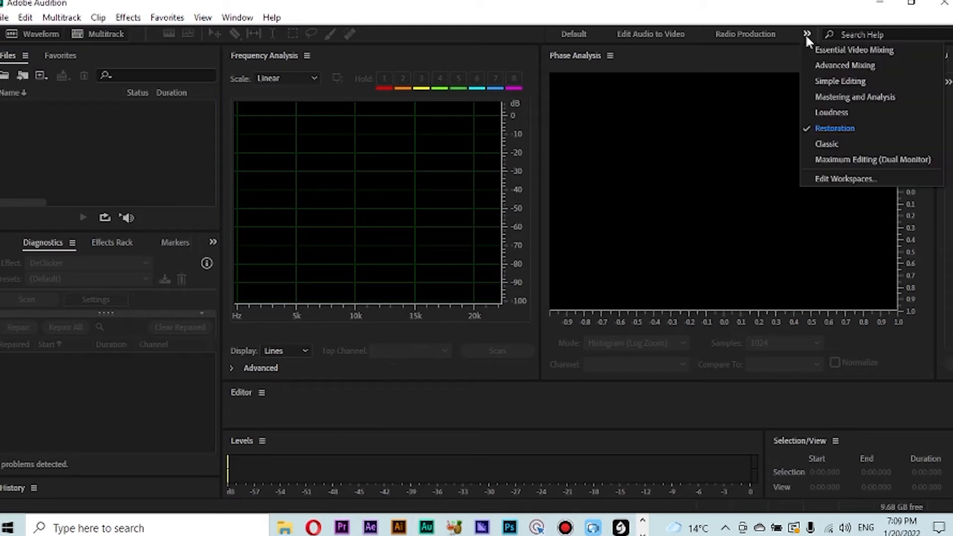
{"action": "left_click", "coordinate": [819, 145]}
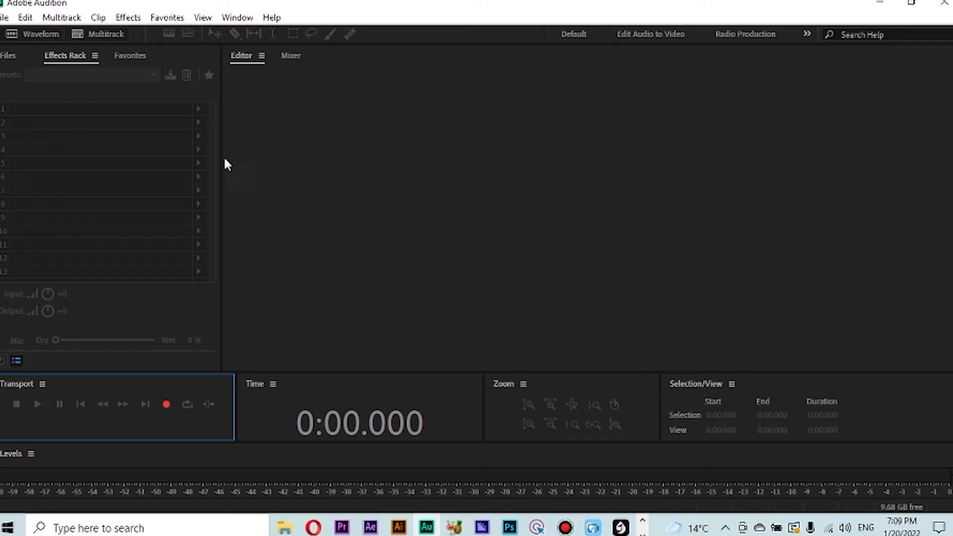
Import the audio file "How the big 3 handled the electric car revolution - audio" from the flip folder on the Desktop.
{"action": "left_click", "coordinate": [4, 18]}
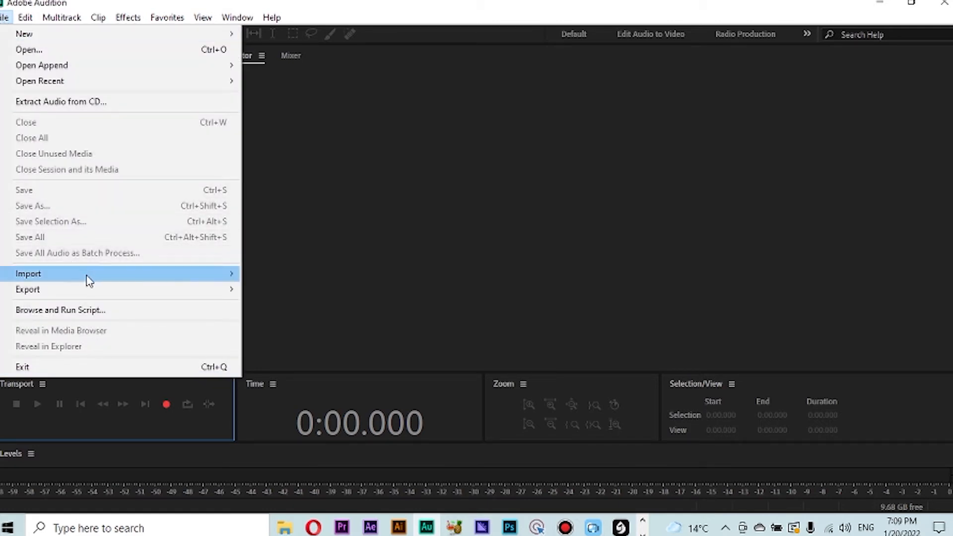
{"action": "mouse_move", "coordinate": [116, 277]}
{"action": "left_click", "coordinate": [263, 274]}
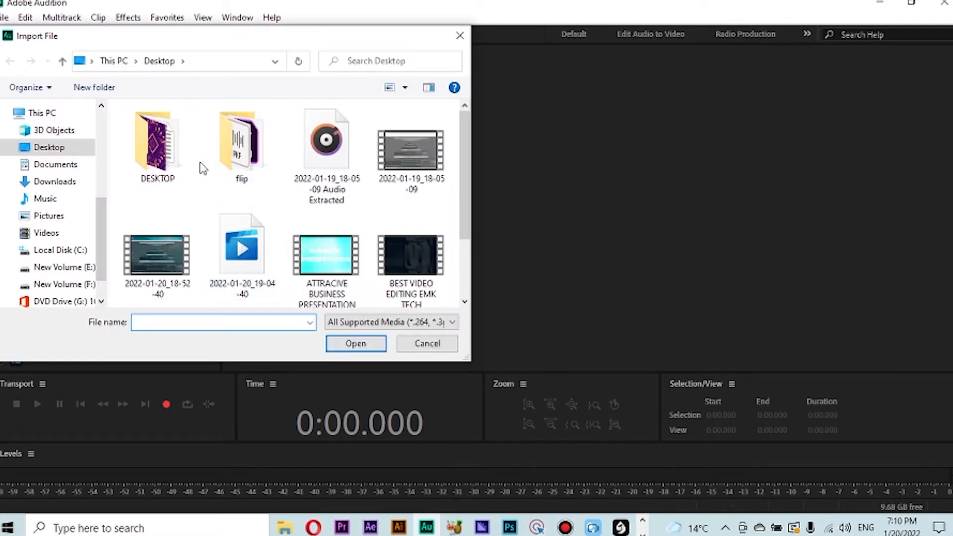
{"action": "left_click", "coordinate": [253, 161]}
{"action": "double_click", "coordinate": [253, 161]}
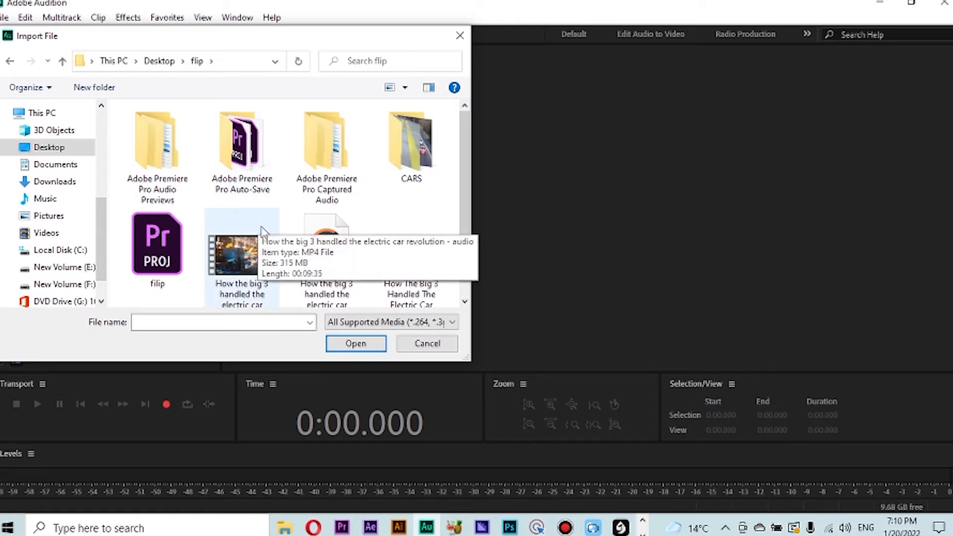
{"action": "double_click", "coordinate": [325, 251]}
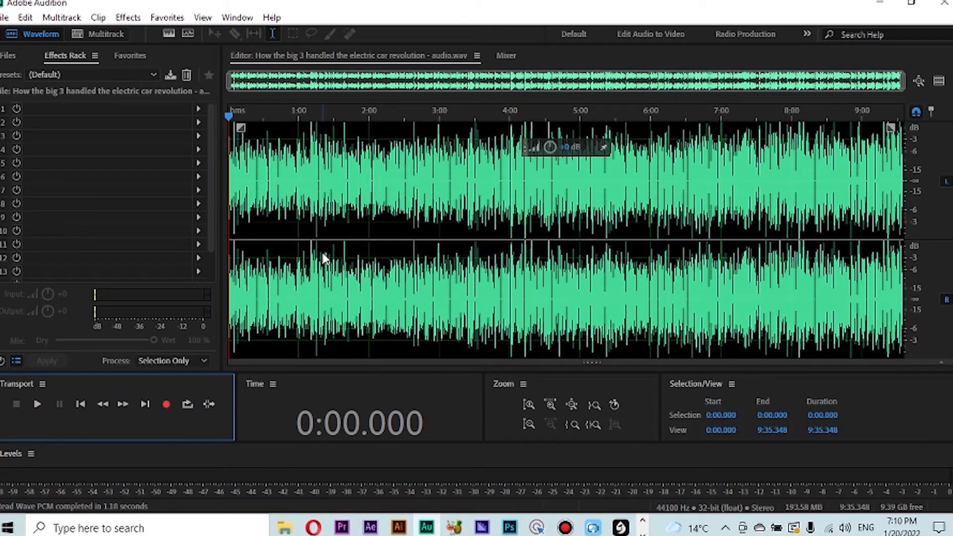
Play the opening seconds of the imported audio to hear its original sound, restart it and stop playback.
{"action": "left_click", "coordinate": [38, 405]}
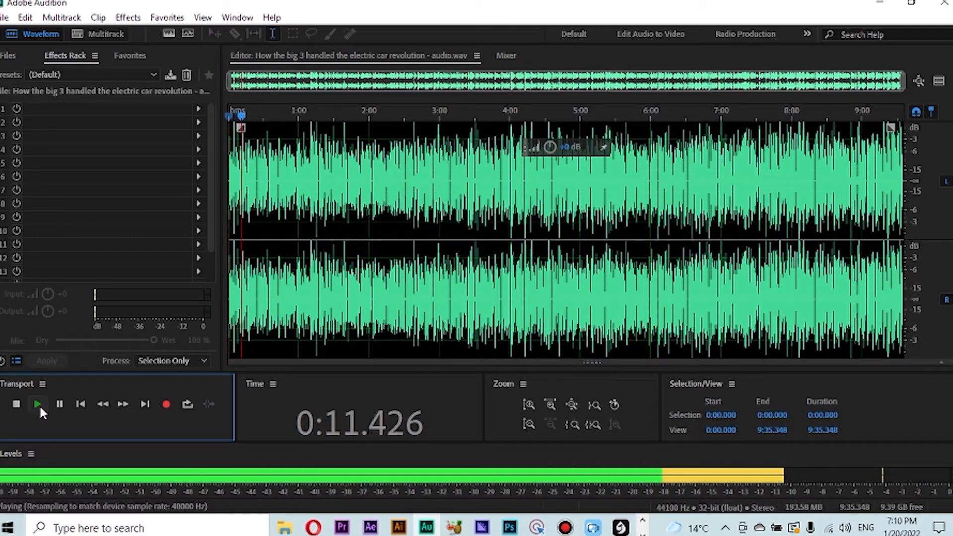
{"action": "left_click", "coordinate": [39, 404]}
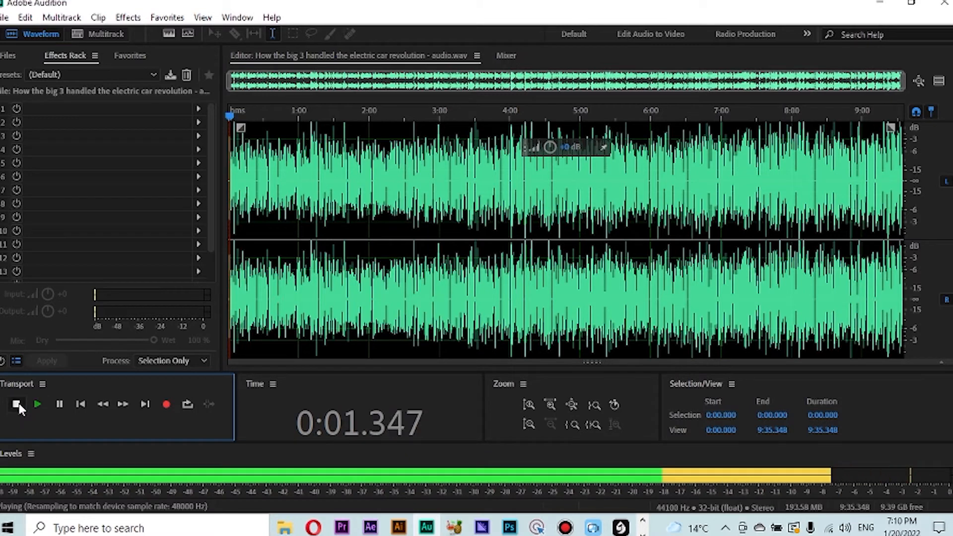
{"action": "left_click", "coordinate": [16, 404]}
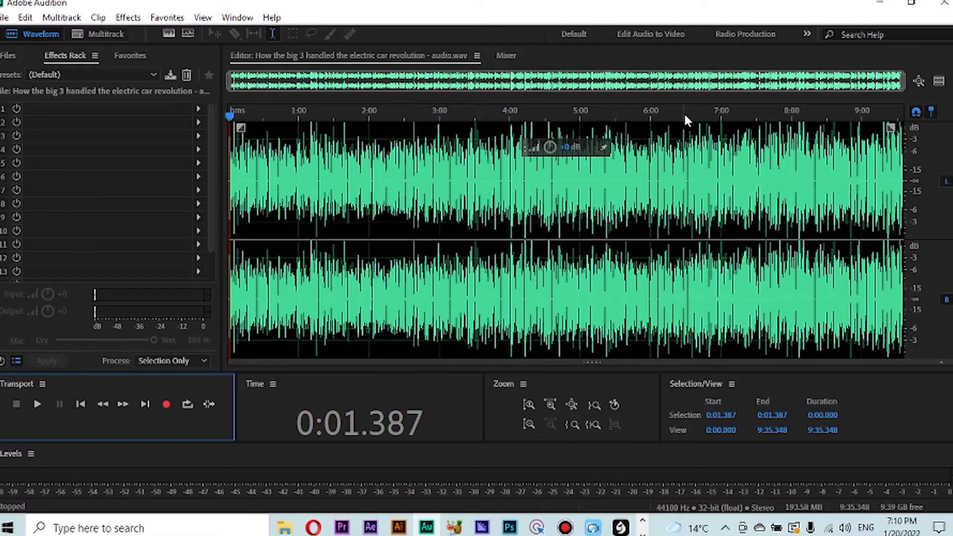
Lower the volume of the entire recording slightly with the gain control and play back its opening seconds.
{"action": "left_click_drag", "start_coordinate": [550, 145], "coordinate": [548, 148]}
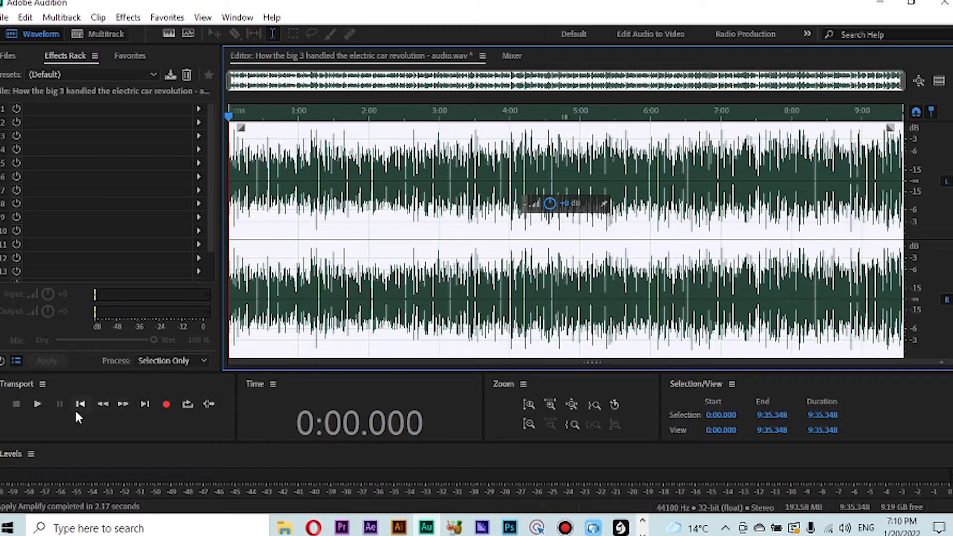
{"action": "left_click", "coordinate": [38, 405]}
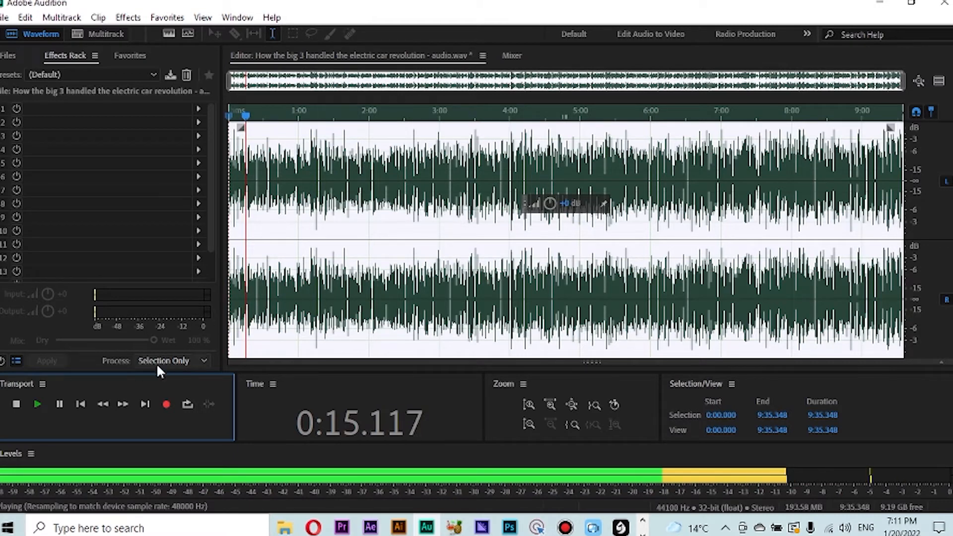
{"action": "left_click", "coordinate": [16, 404]}
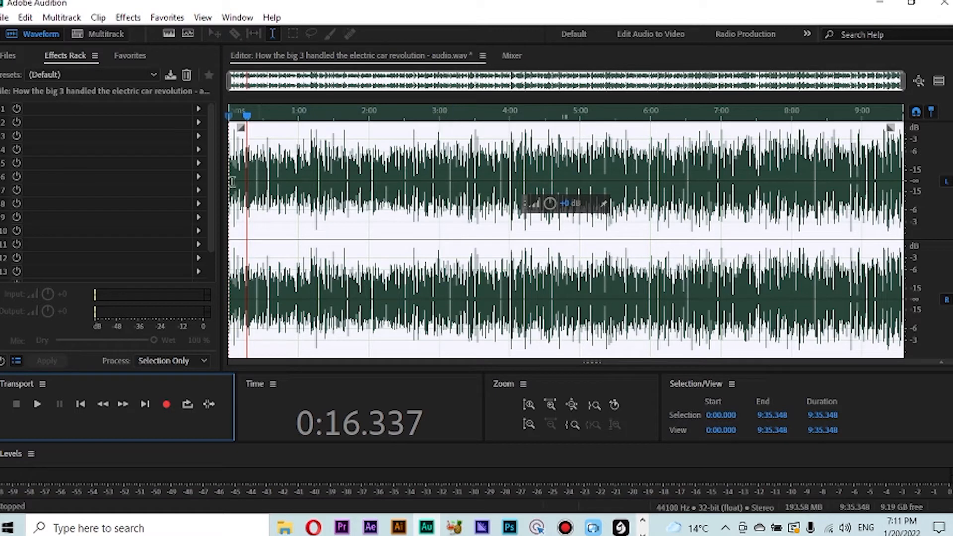
Apply the Dynamics Processing effect with the Custom curve to the entire recording.
{"action": "left_click", "coordinate": [129, 18]}
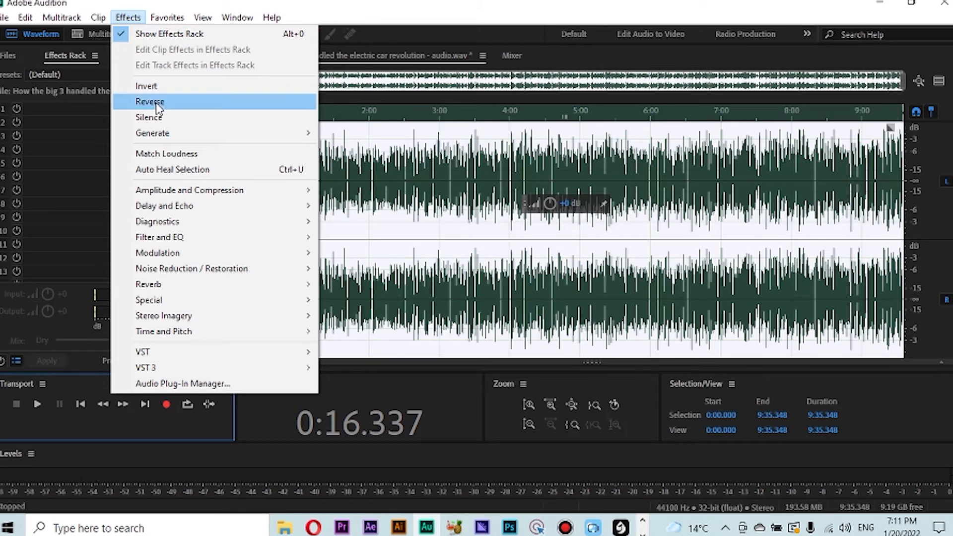
{"action": "mouse_move", "coordinate": [162, 143]}
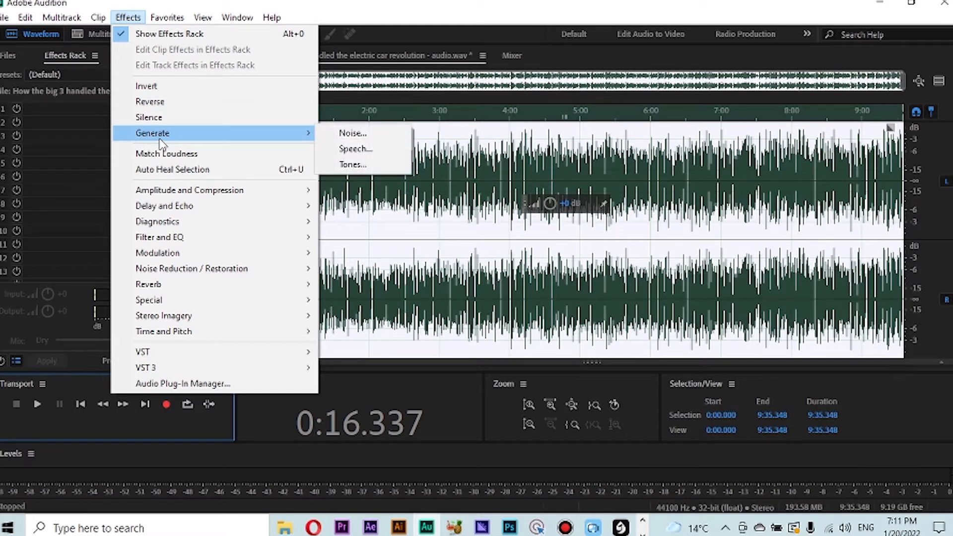
{"action": "mouse_move", "coordinate": [204, 195]}
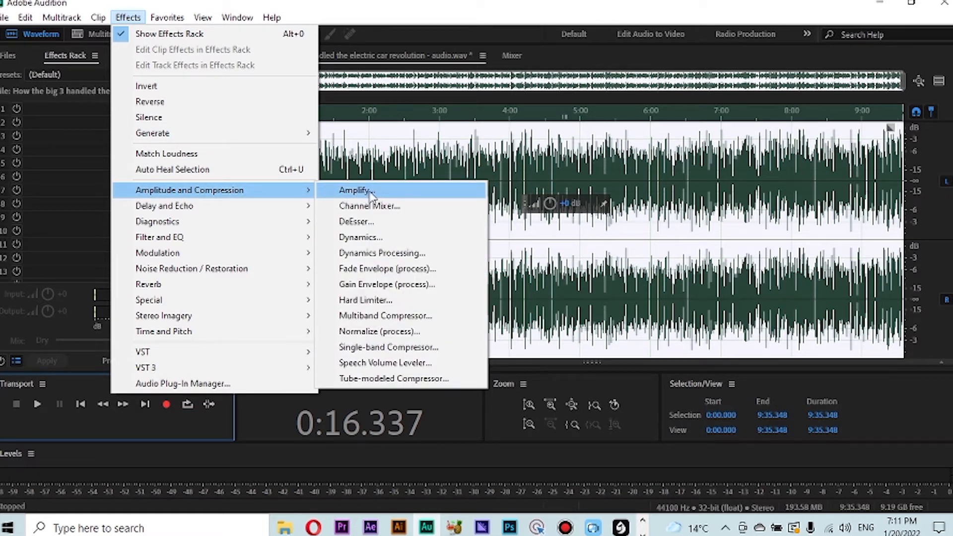
{"action": "left_click", "coordinate": [377, 254]}
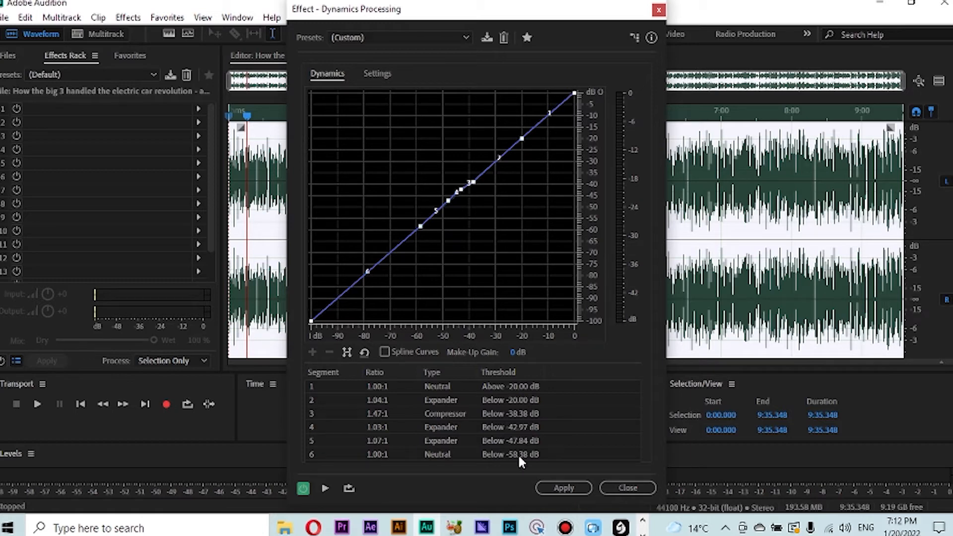
{"action": "left_click", "coordinate": [552, 486]}
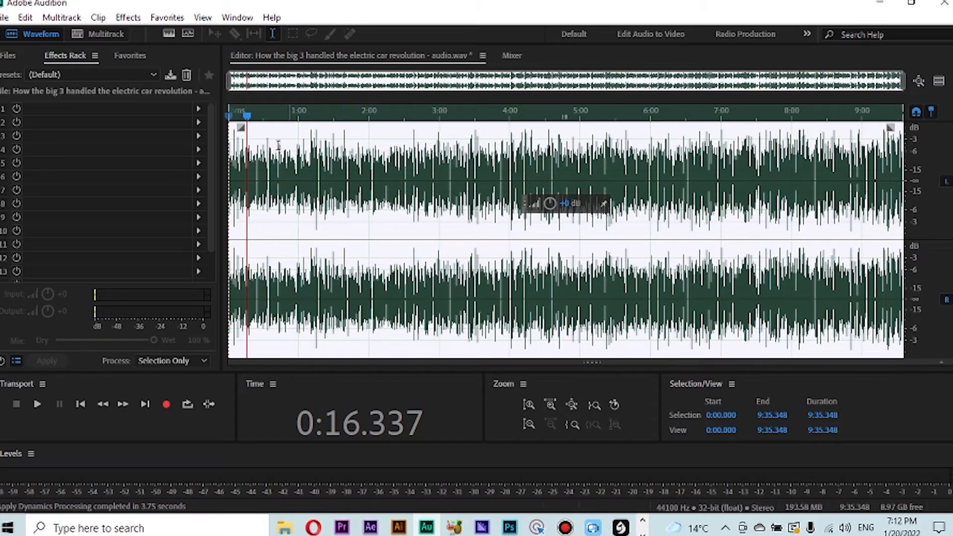
Apply the Parametric Equalizer effect with the Custom band settings to the entire recording and play back a few seconds of it.
{"action": "left_click", "coordinate": [128, 17]}
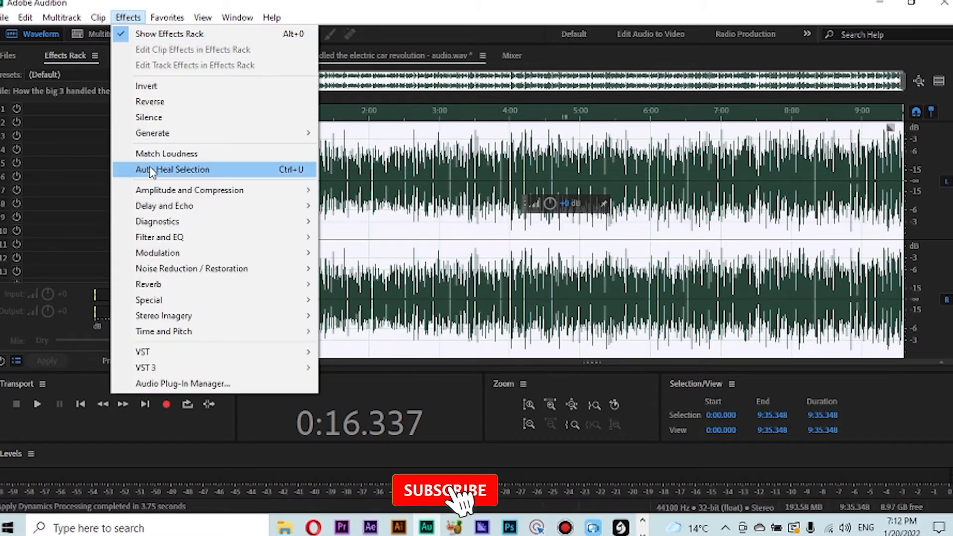
{"action": "mouse_move", "coordinate": [187, 243]}
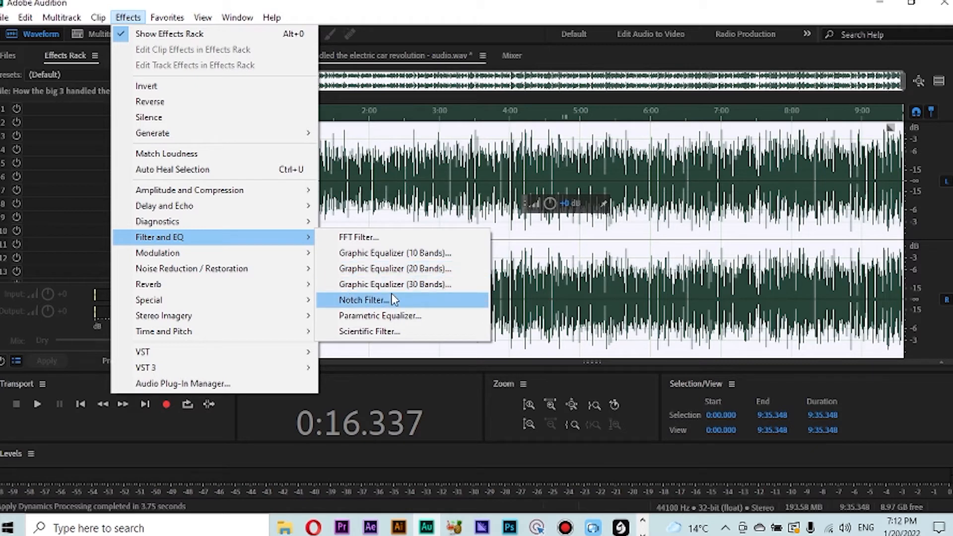
{"action": "left_click", "coordinate": [361, 317]}
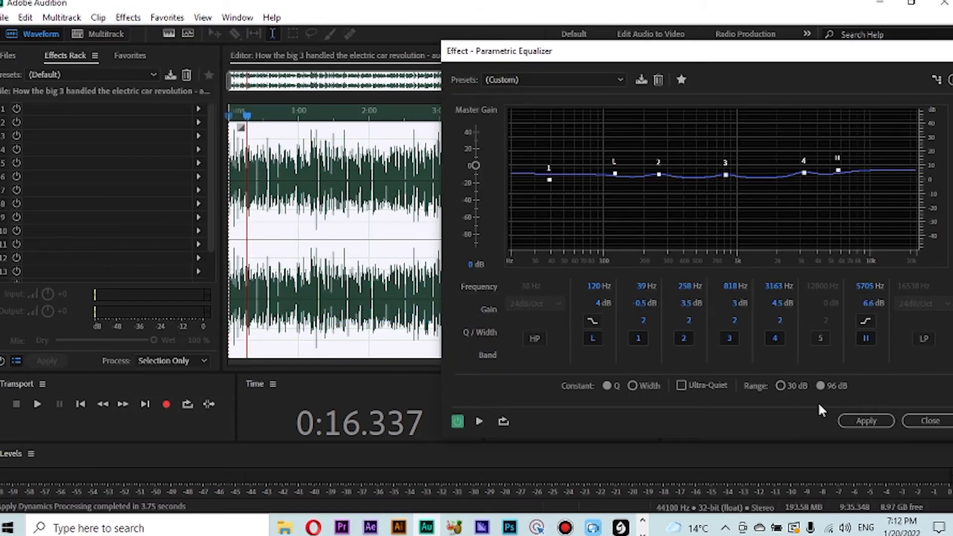
{"action": "left_click", "coordinate": [860, 421]}
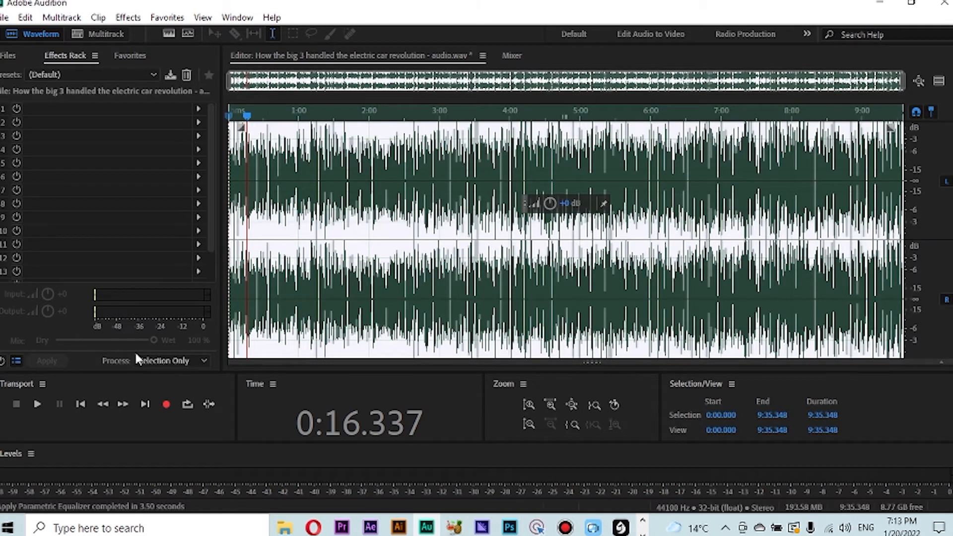
{"action": "left_click", "coordinate": [38, 404]}
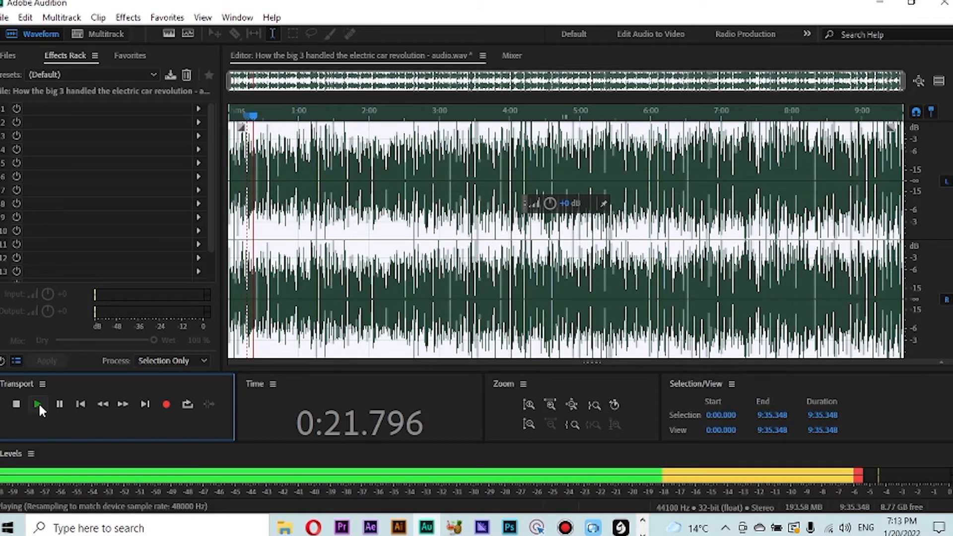
{"action": "left_click", "coordinate": [17, 403]}
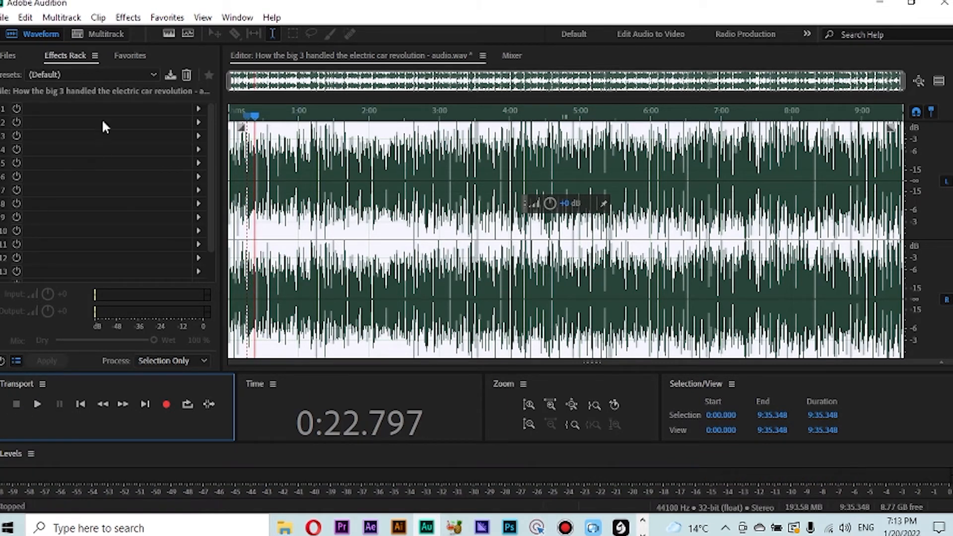
Apply the Adaptive Noise Reduction effect with its default settings to the entire recording and play back a few seconds.
{"action": "left_click", "coordinate": [130, 18]}
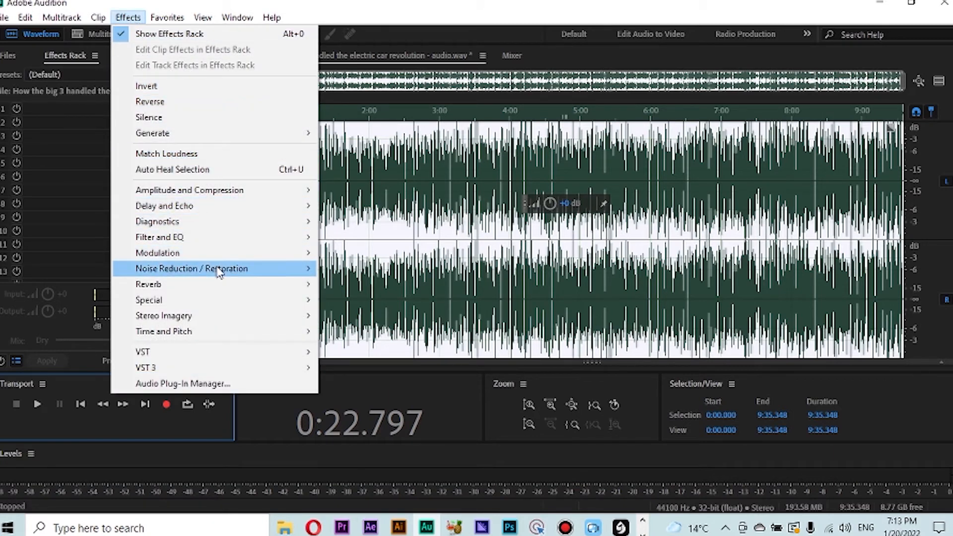
{"action": "mouse_move", "coordinate": [220, 273]}
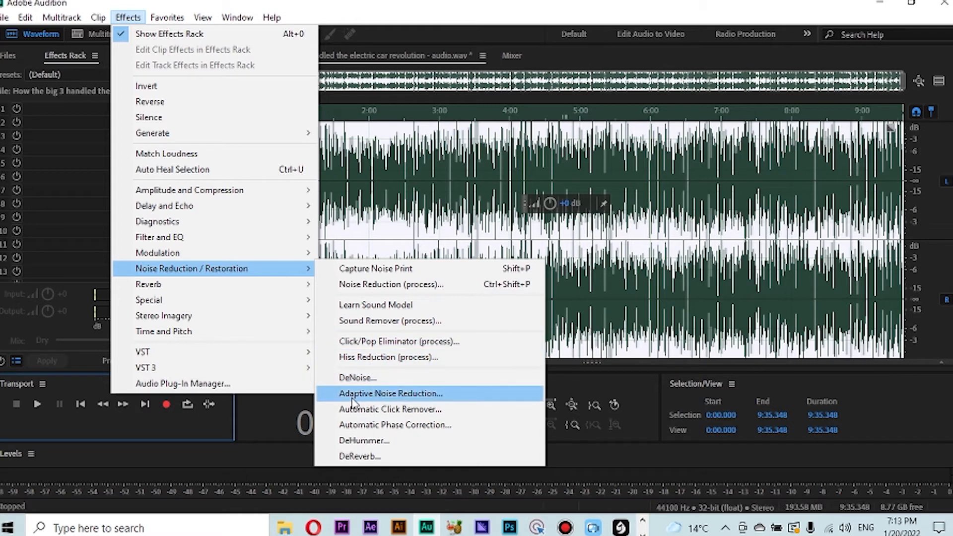
{"action": "left_click", "coordinate": [400, 394]}
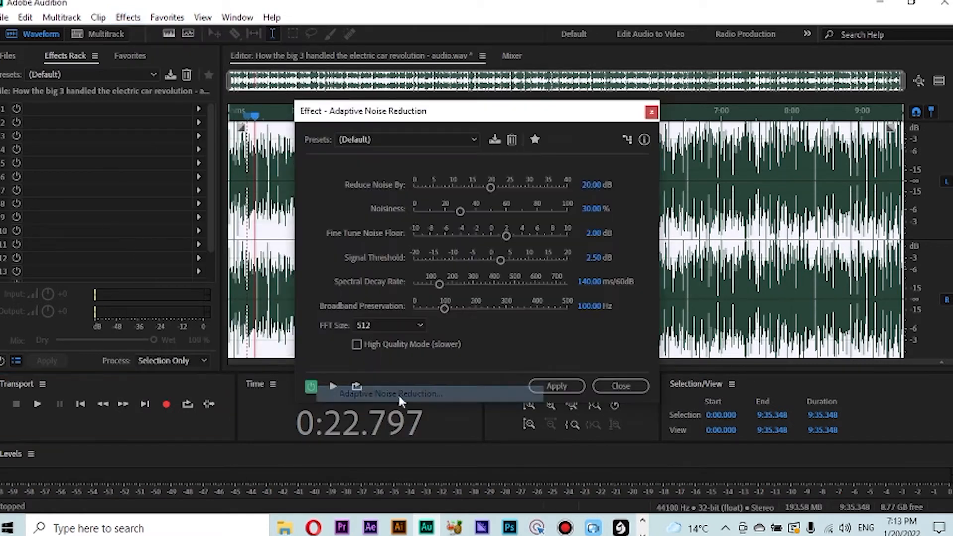
{"action": "left_click", "coordinate": [554, 386]}
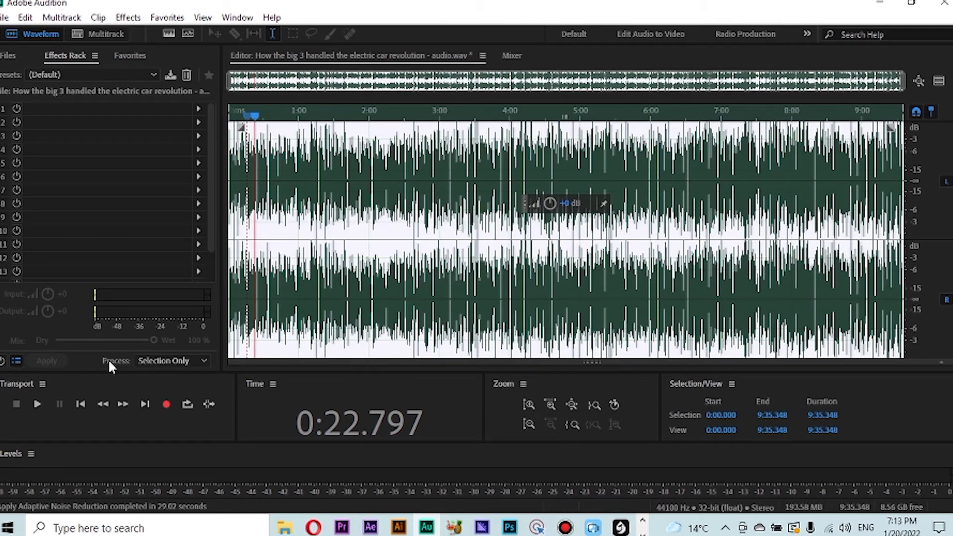
{"action": "left_click", "coordinate": [37, 405]}
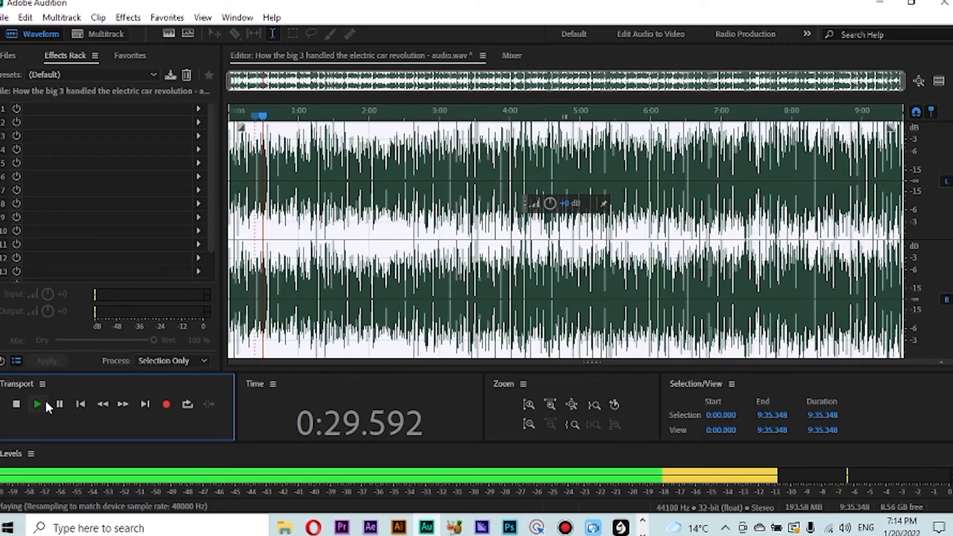
{"action": "left_click", "coordinate": [16, 404]}
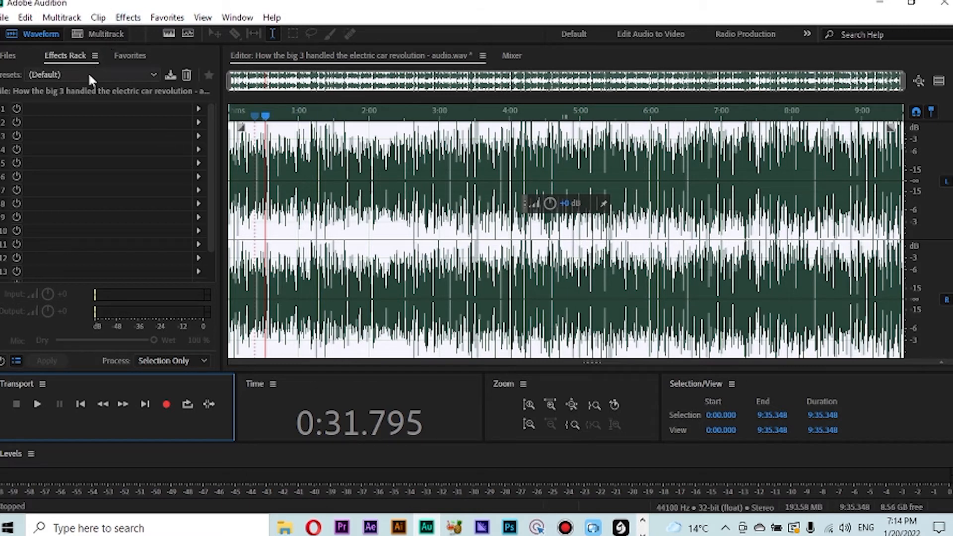
Load the Podcast Voice preset into the effects rack and play back a passage of the recording with it.
{"action": "left_click", "coordinate": [153, 75]}
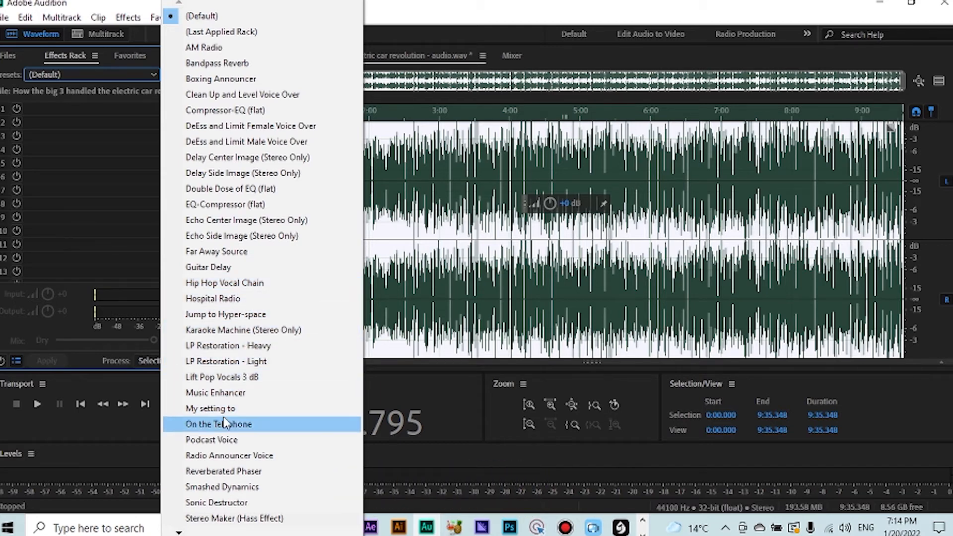
{"action": "left_click", "coordinate": [227, 442]}
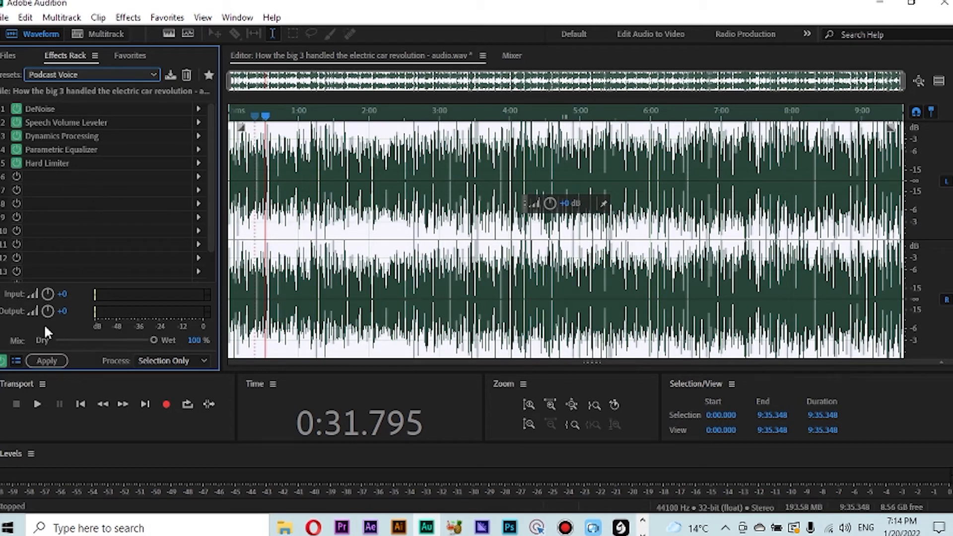
{"action": "left_click", "coordinate": [41, 405]}
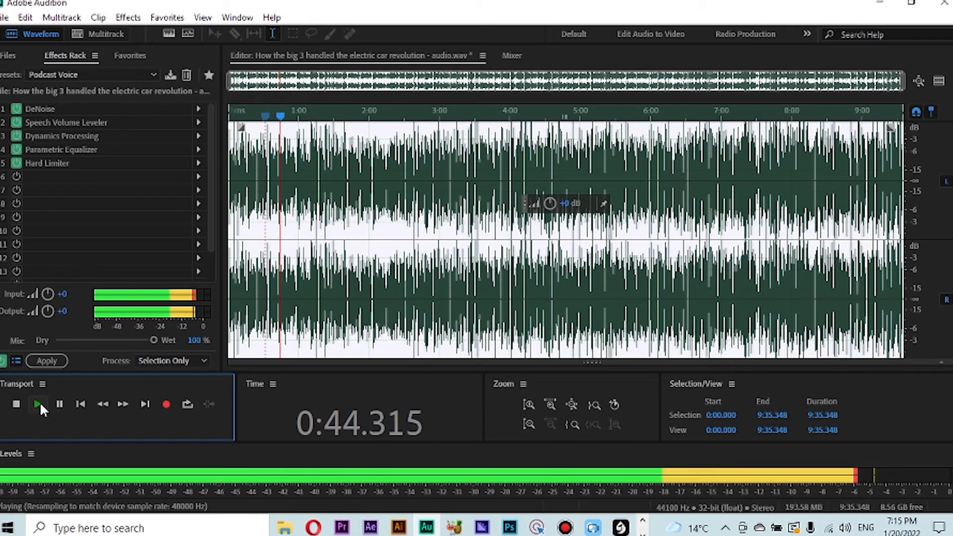
{"action": "left_click", "coordinate": [18, 404]}
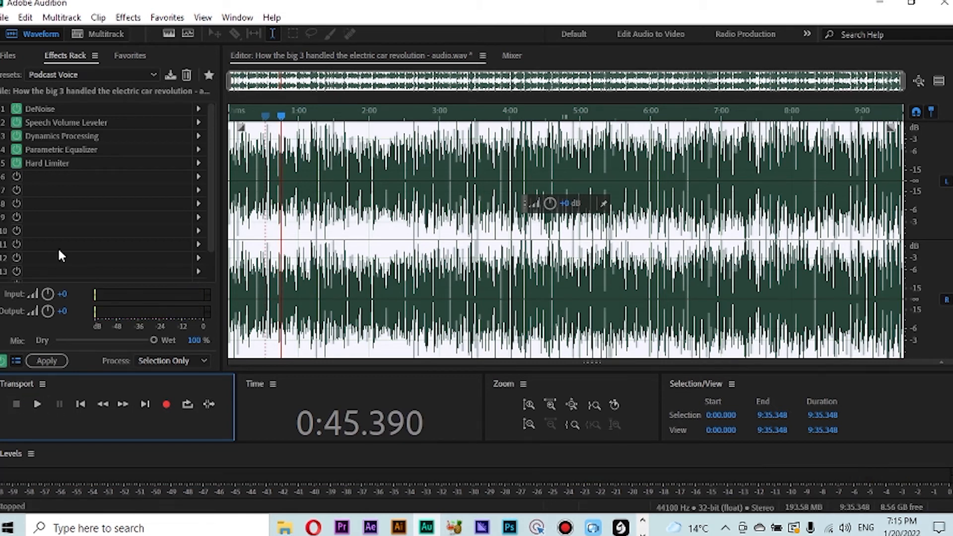
Add the Studio Reverb effect to rack slot 6 and preview the recording with its default settings.
{"action": "left_click", "coordinate": [198, 177]}
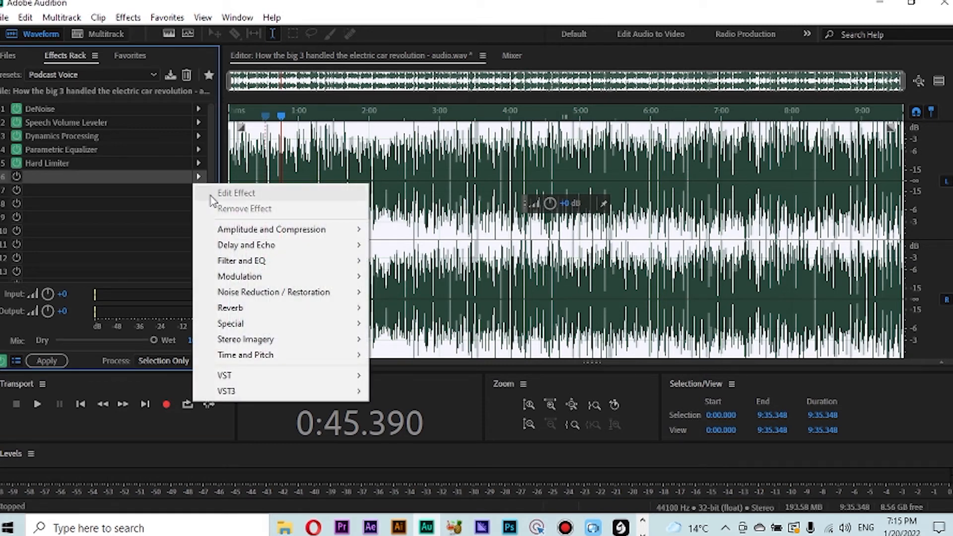
{"action": "mouse_move", "coordinate": [240, 310]}
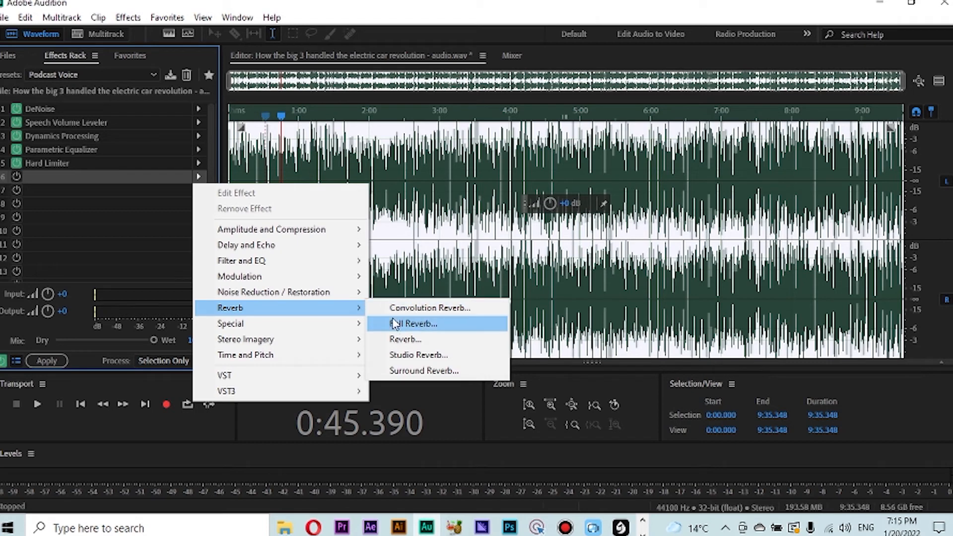
{"action": "left_click", "coordinate": [400, 355]}
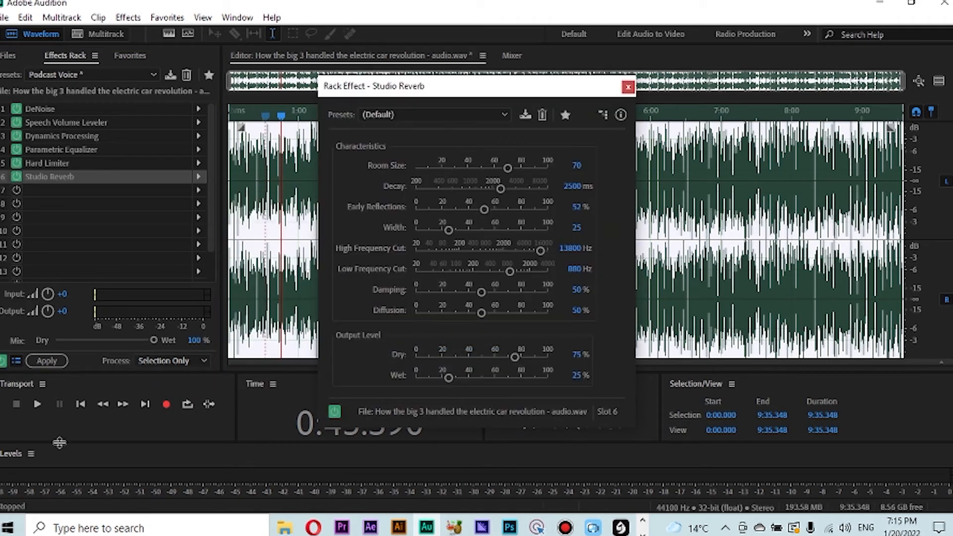
{"action": "left_click", "coordinate": [39, 404]}
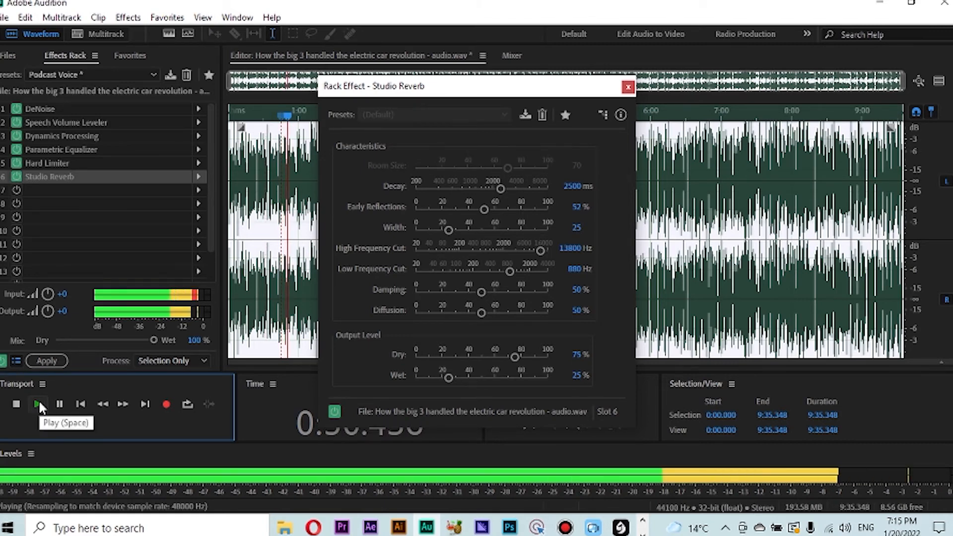
{"action": "left_click", "coordinate": [38, 404]}
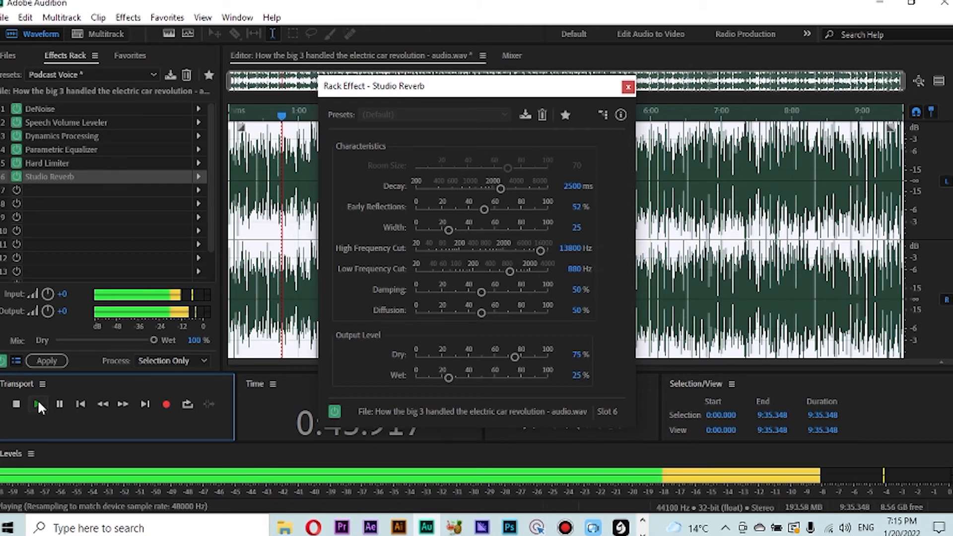
{"action": "left_click", "coordinate": [19, 402]}
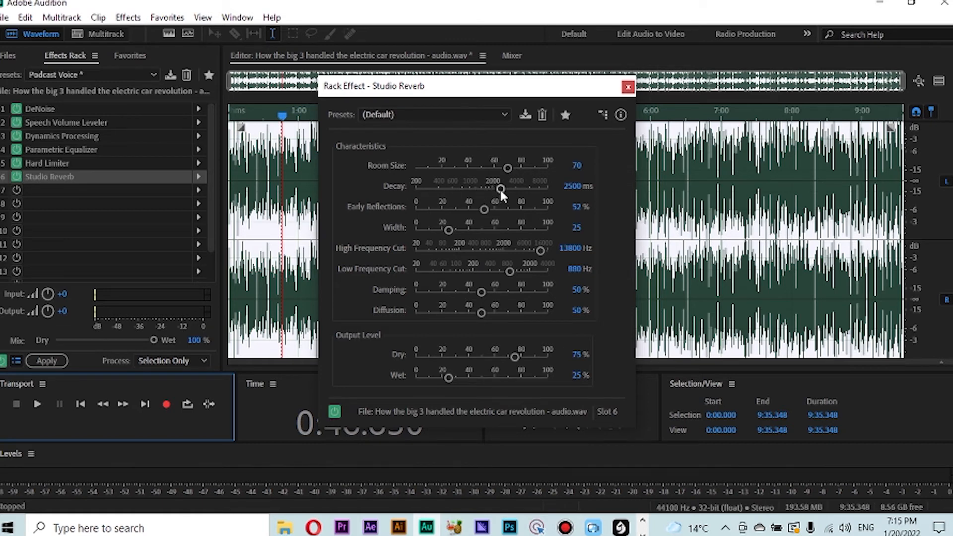
Raise the Studio Reverb decay to 5677.7 ms and preview a few seconds of the recording.
{"action": "left_click_drag", "start_coordinate": [501, 196], "coordinate": [528, 195]}
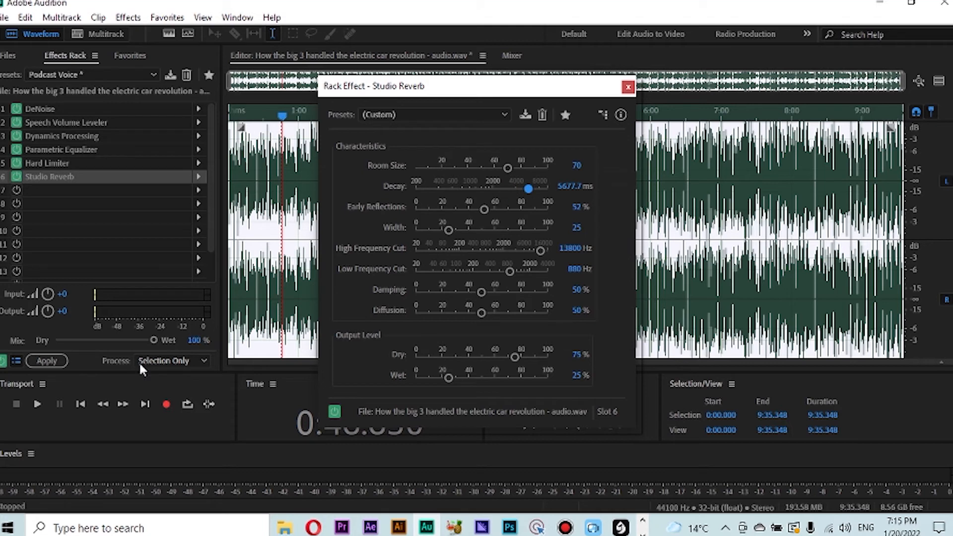
{"action": "left_click", "coordinate": [38, 404]}
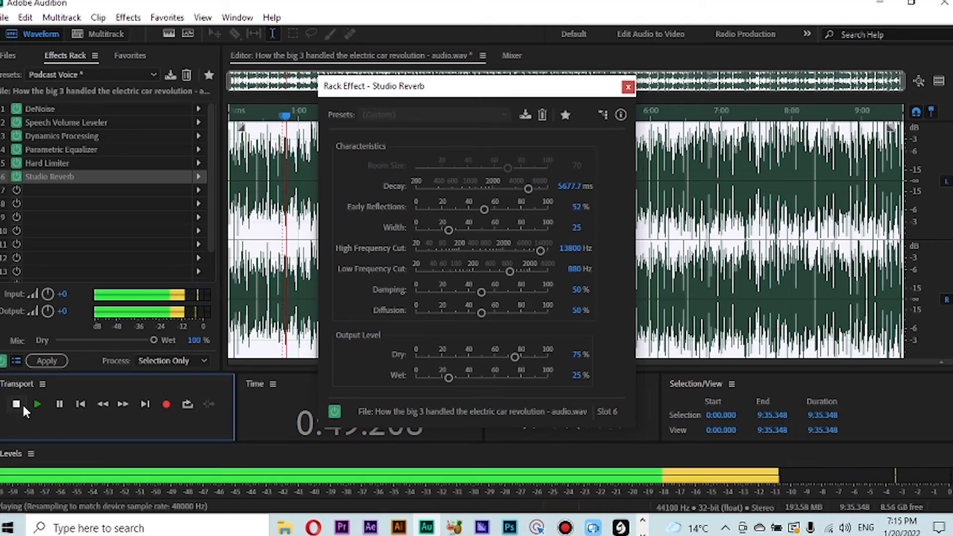
{"action": "left_click", "coordinate": [16, 405]}
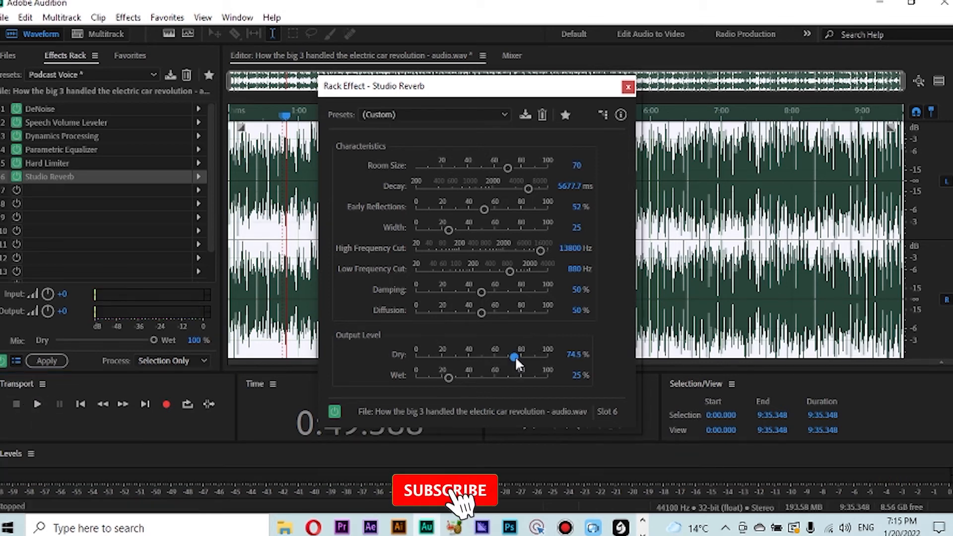
Set the reverb's dry output level to 70.2% and wet level to 55.6%, and preview the recording.
{"action": "left_click_drag", "start_coordinate": [517, 359], "coordinate": [510, 358]}
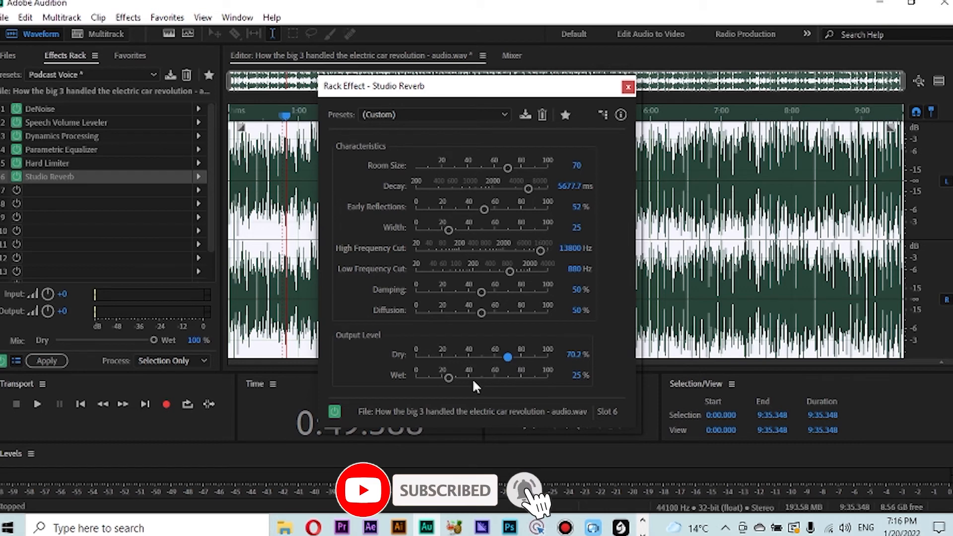
{"action": "left_click_drag", "start_coordinate": [450, 373], "coordinate": [490, 374]}
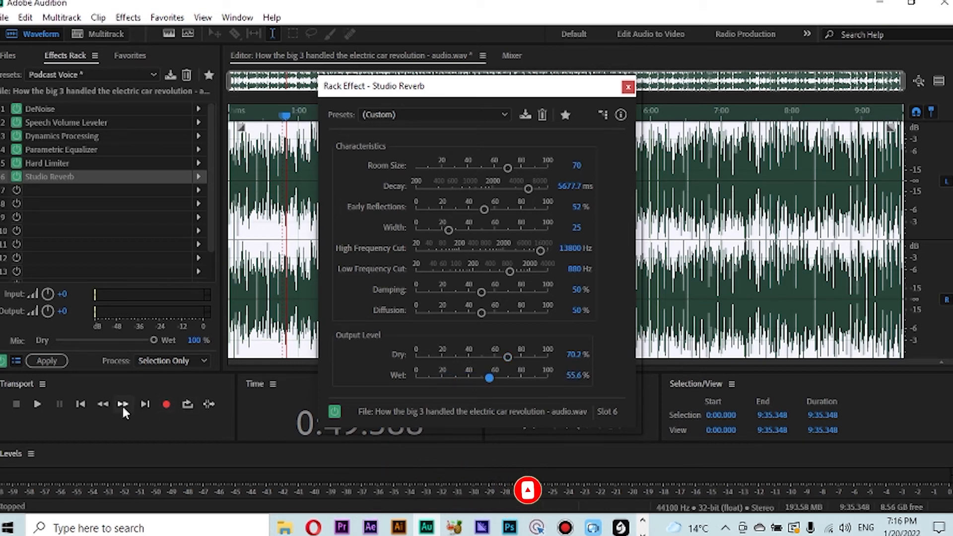
{"action": "left_click", "coordinate": [39, 405]}
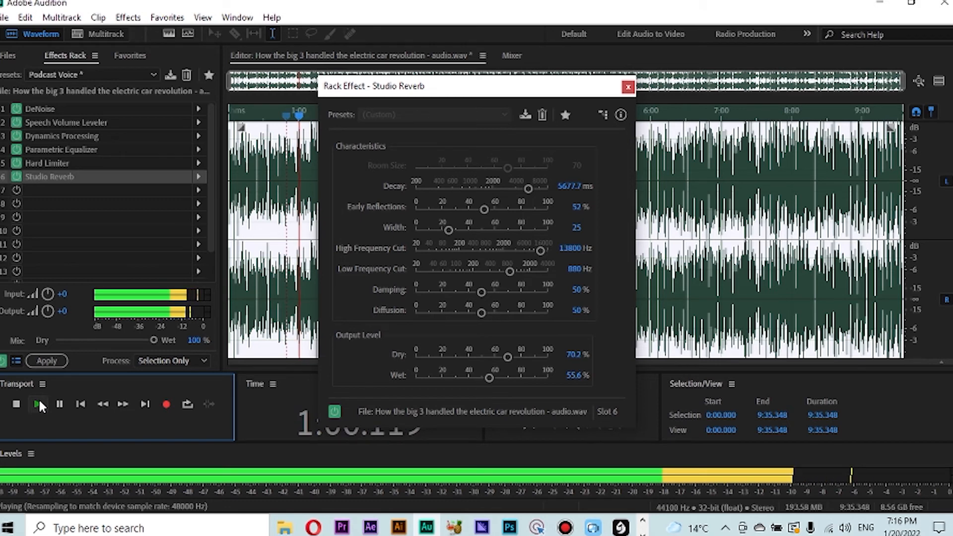
{"action": "left_click", "coordinate": [15, 406]}
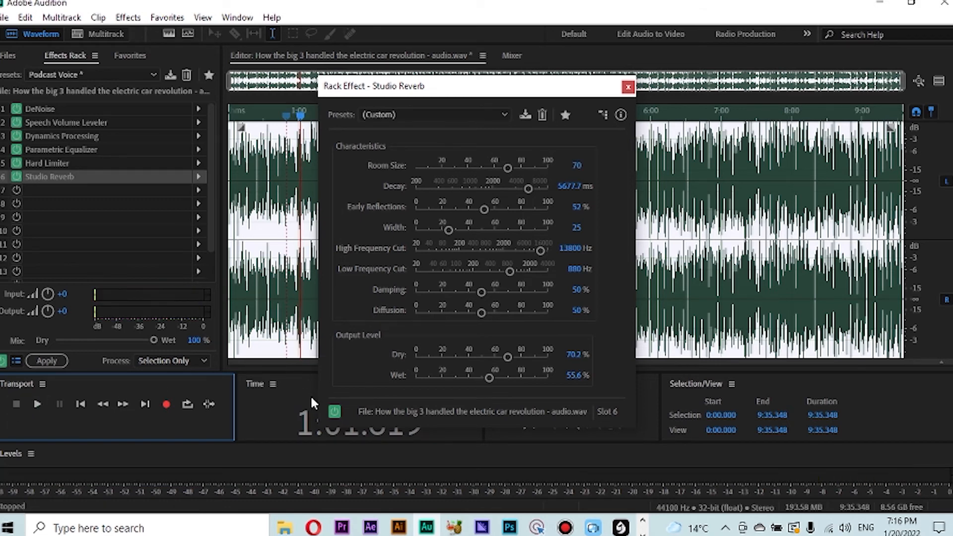
Set the reverb's output levels to 87.4% dry and 43.8% wet with a decay of 3807.4 ms, and preview the sound.
{"action": "left_click_drag", "start_coordinate": [508, 357], "coordinate": [473, 379]}
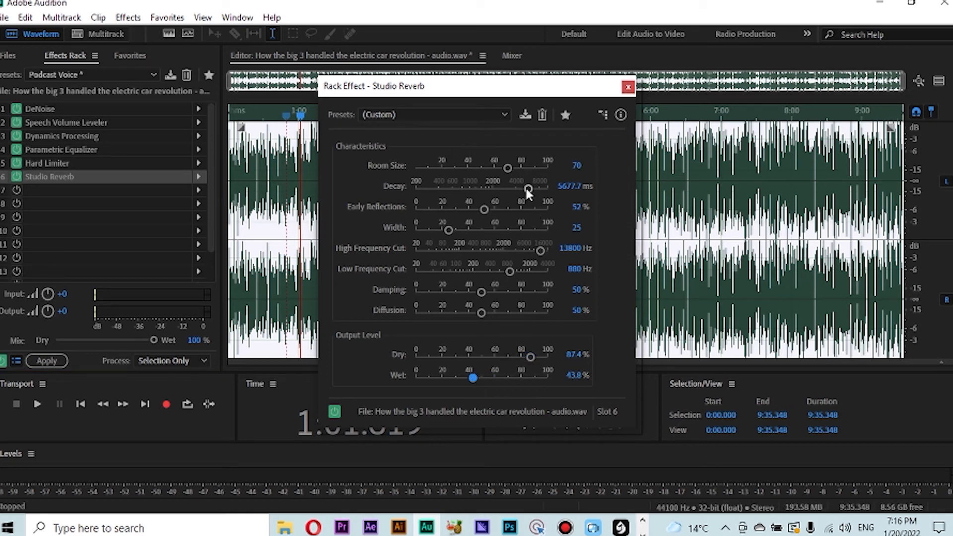
{"action": "left_click_drag", "start_coordinate": [529, 192], "coordinate": [518, 194]}
{"action": "left_click", "coordinate": [37, 405]}
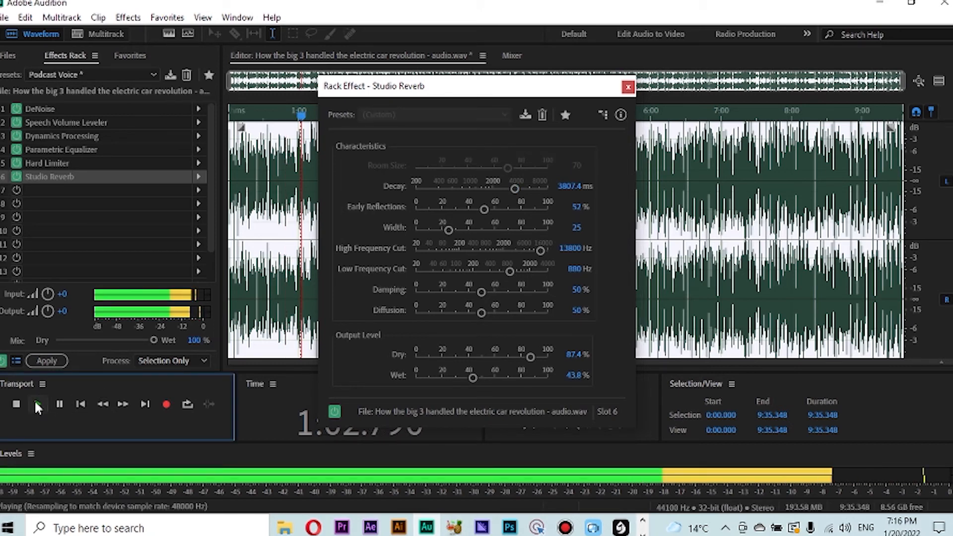
{"action": "left_click", "coordinate": [18, 405]}
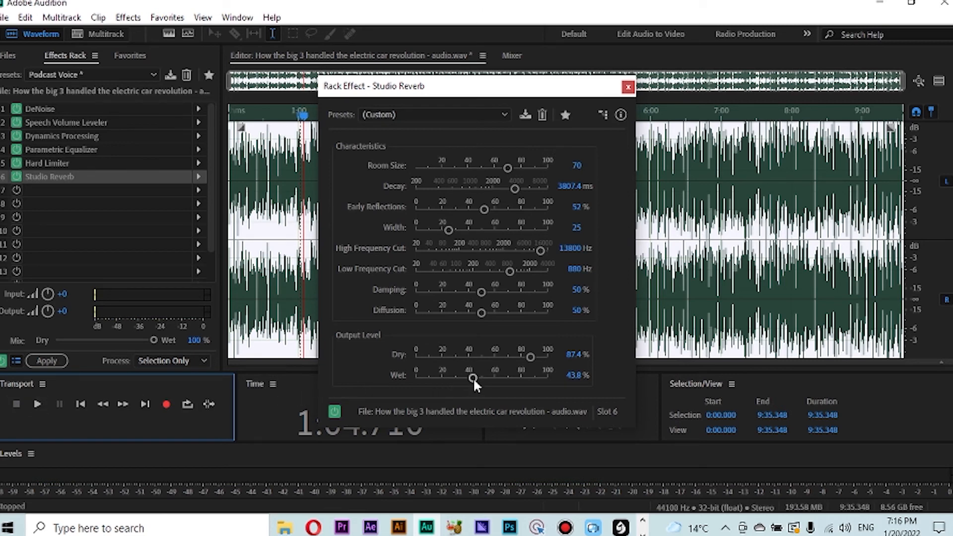
Reduce the reverb's wet output level to 39% and dry level to 71.2%, and preview the recording.
{"action": "left_click_drag", "start_coordinate": [472, 377], "coordinate": [467, 377]}
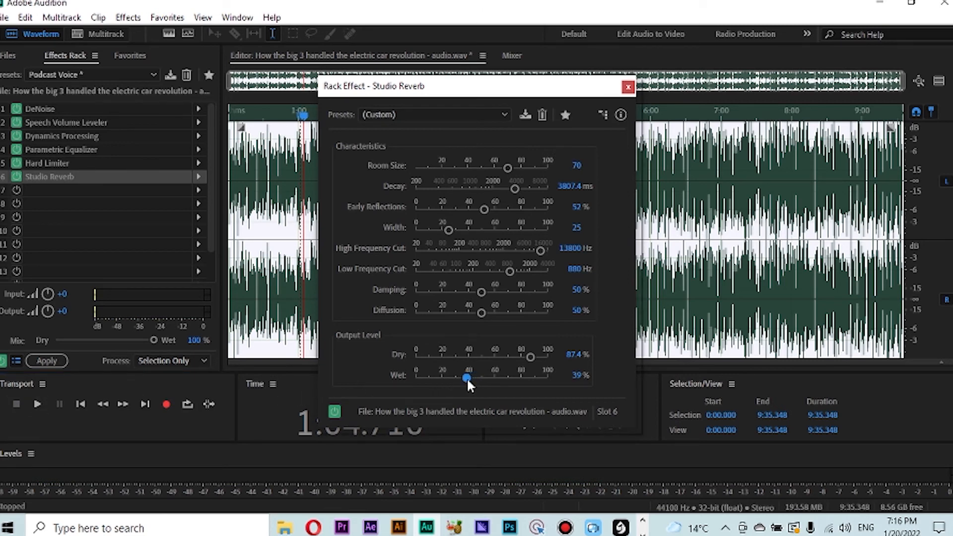
{"action": "left_click_drag", "start_coordinate": [532, 358], "coordinate": [511, 358]}
{"action": "left_click", "coordinate": [36, 404]}
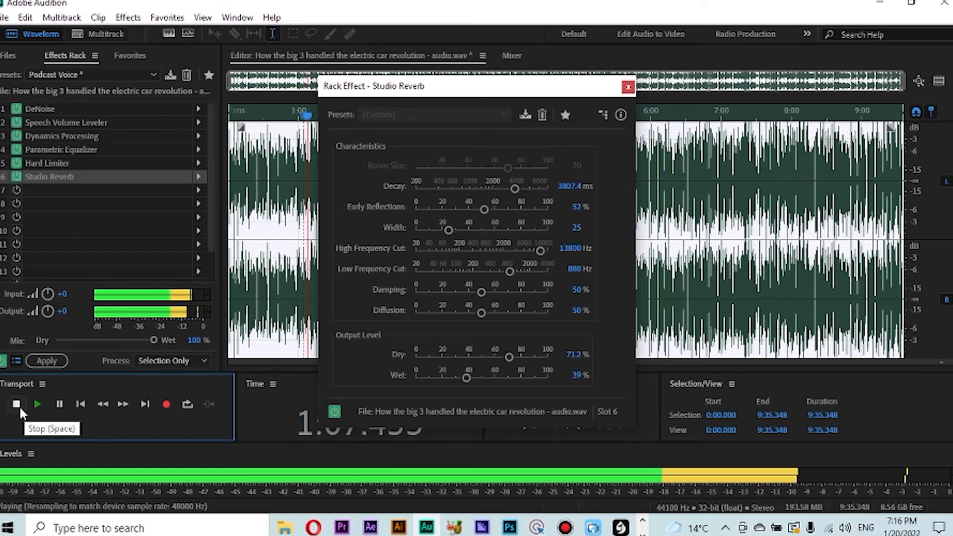
{"action": "left_click", "coordinate": [16, 404]}
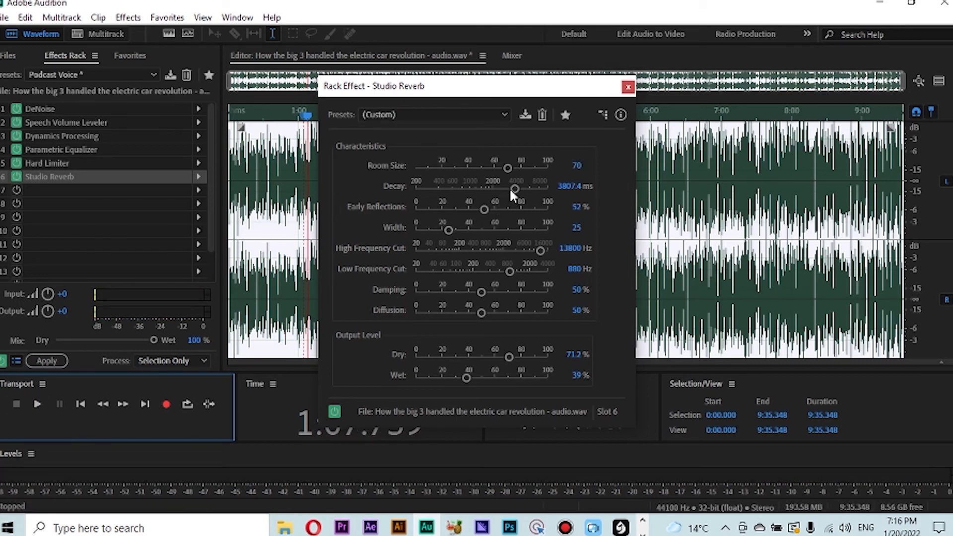
Shorten the Studio Reverb decay to 2553.1 ms and play back a few seconds of the recording.
{"action": "left_click_drag", "start_coordinate": [510, 191], "coordinate": [499, 192]}
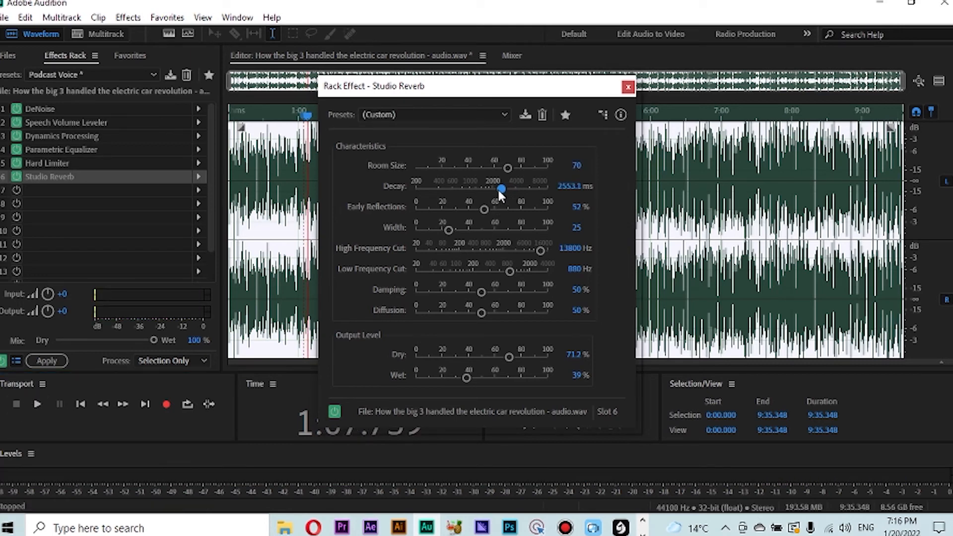
{"action": "left_click", "coordinate": [38, 404]}
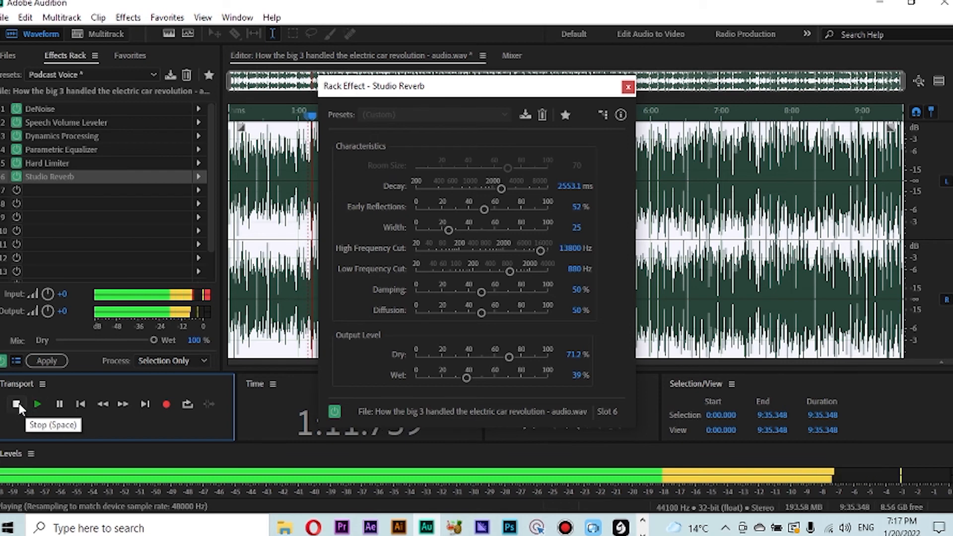
{"action": "left_click", "coordinate": [16, 404]}
Raise the reverb's dry output level to 92.7% and preview a passage of the recording.
{"action": "left_click", "coordinate": [508, 357]}
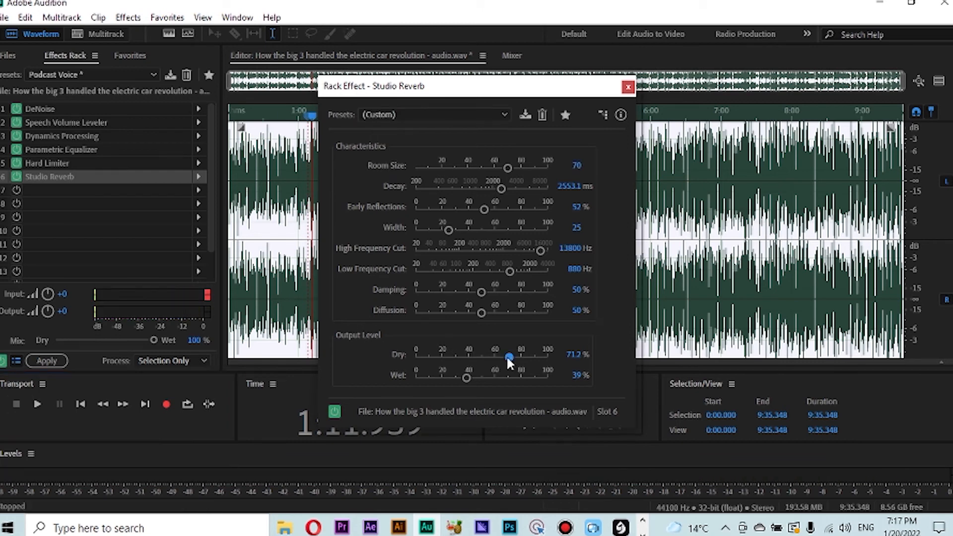
{"action": "left_click_drag", "start_coordinate": [507, 359], "coordinate": [536, 357]}
{"action": "left_click", "coordinate": [38, 405]}
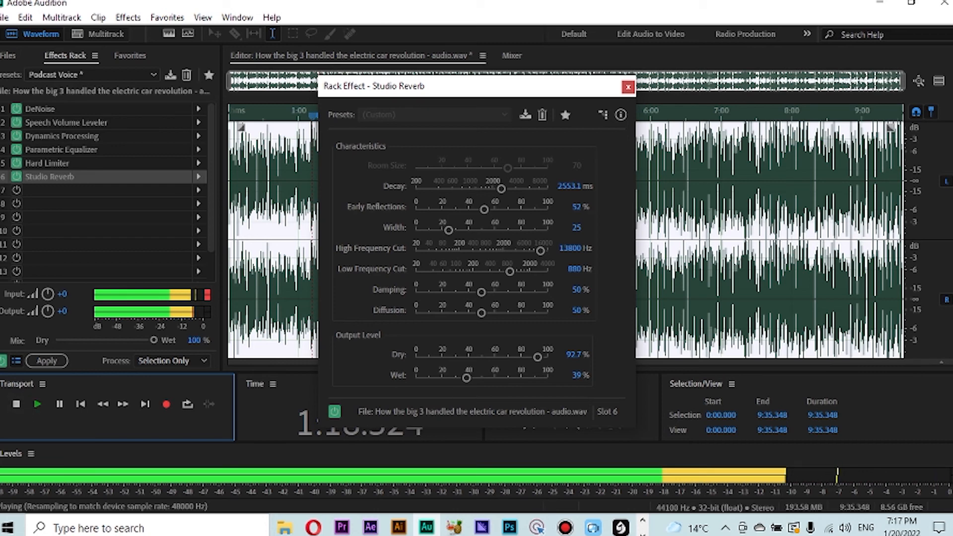
{"action": "left_click", "coordinate": [15, 405]}
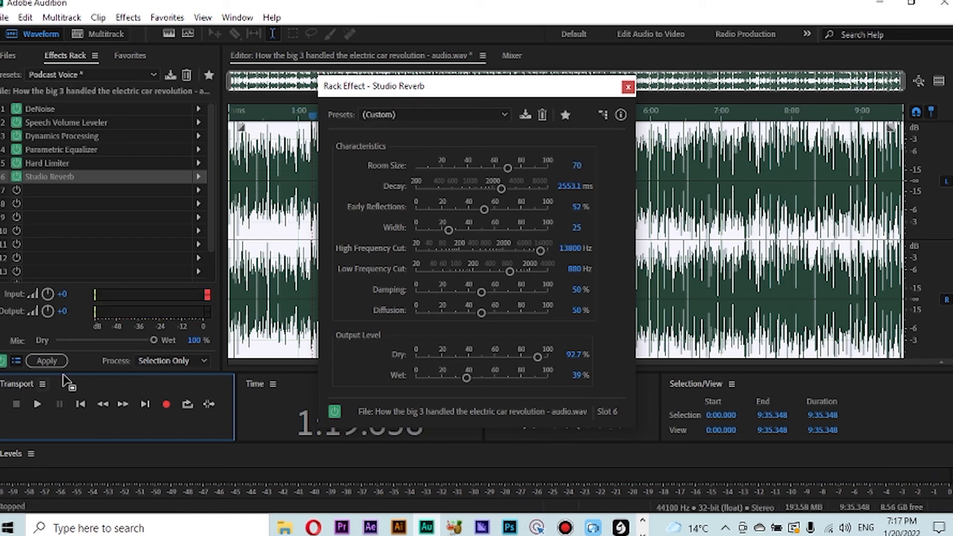
Switch off the Studio Reverb effect in rack slot 6.
{"action": "left_click", "coordinate": [334, 412]}
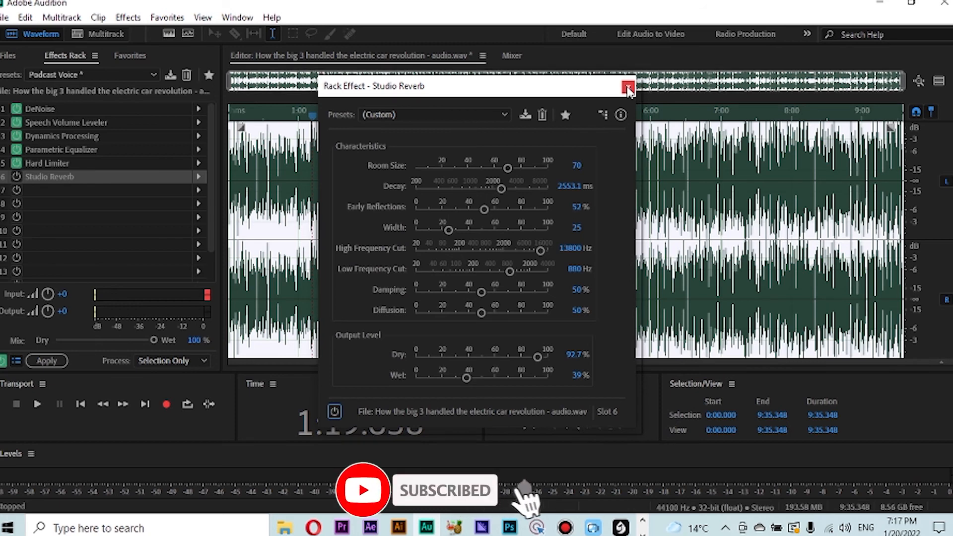
Apply the Effects Rack's active effects to the entire recording and play the processed audio from the beginning.
{"action": "left_click", "coordinate": [40, 358]}
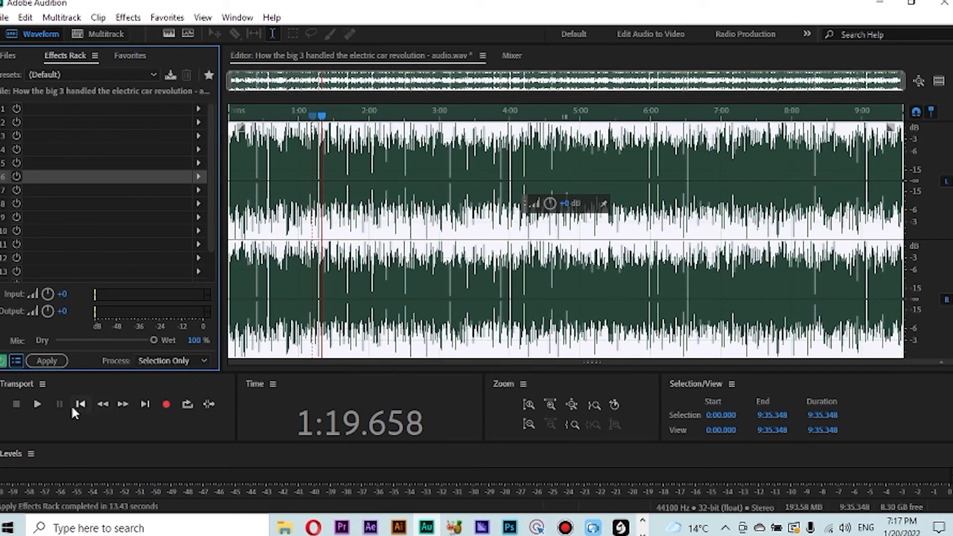
{"action": "left_click", "coordinate": [38, 404]}
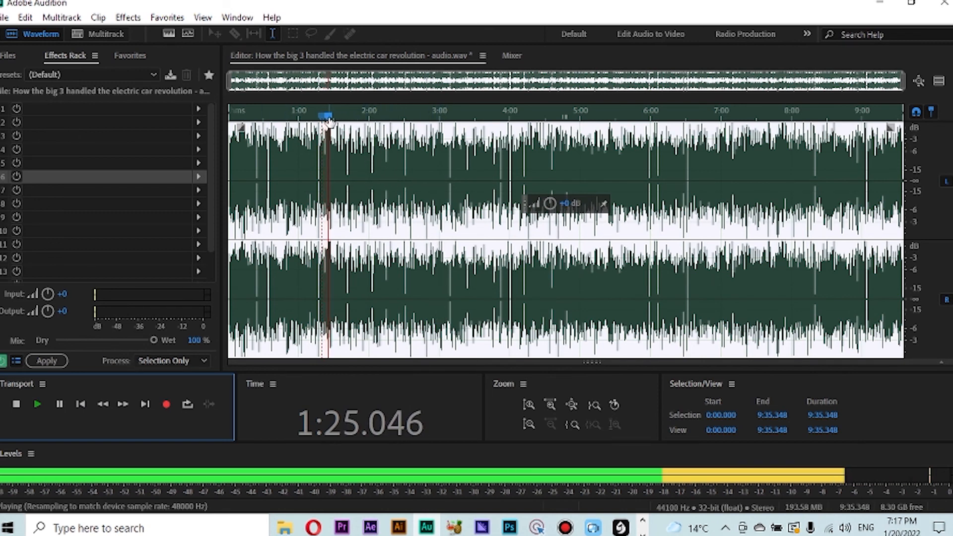
{"action": "left_click_drag", "start_coordinate": [327, 117], "coordinate": [210, 141]}
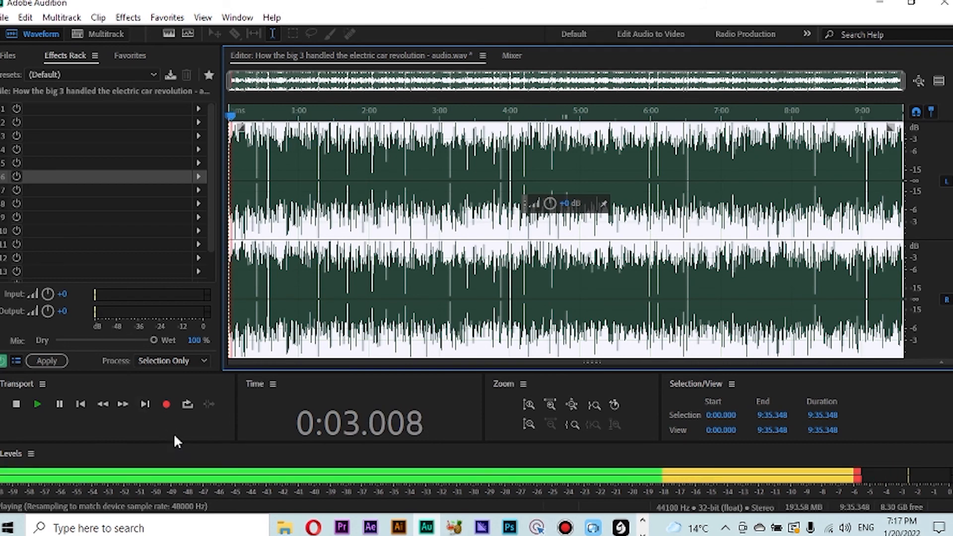
{"action": "left_click", "coordinate": [56, 363]}
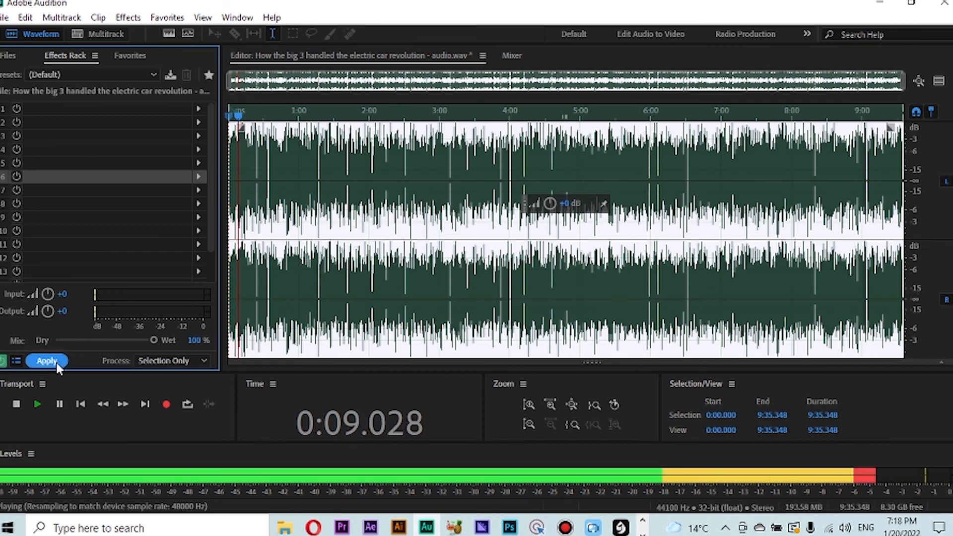
Switch off the whole Effects Rack, listen to a passage of the processed recording, and stop playback.
{"action": "left_click", "coordinate": [3, 361]}
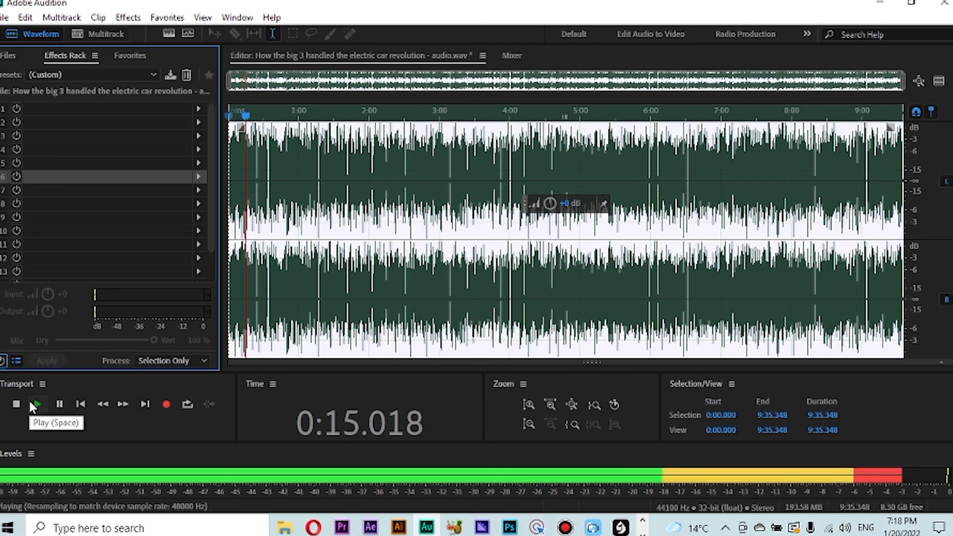
{"action": "left_click", "coordinate": [33, 404]}
{"action": "left_click", "coordinate": [35, 403]}
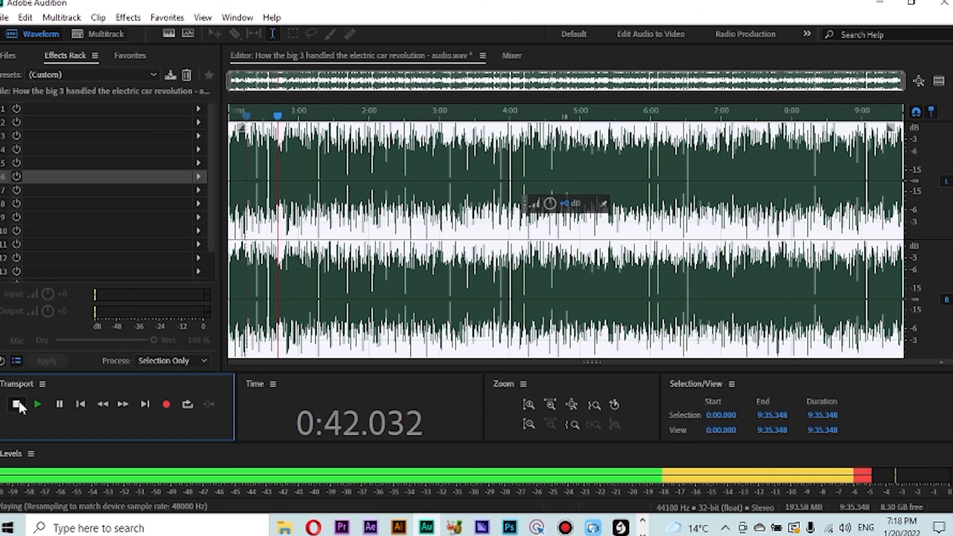
{"action": "left_click", "coordinate": [18, 405]}
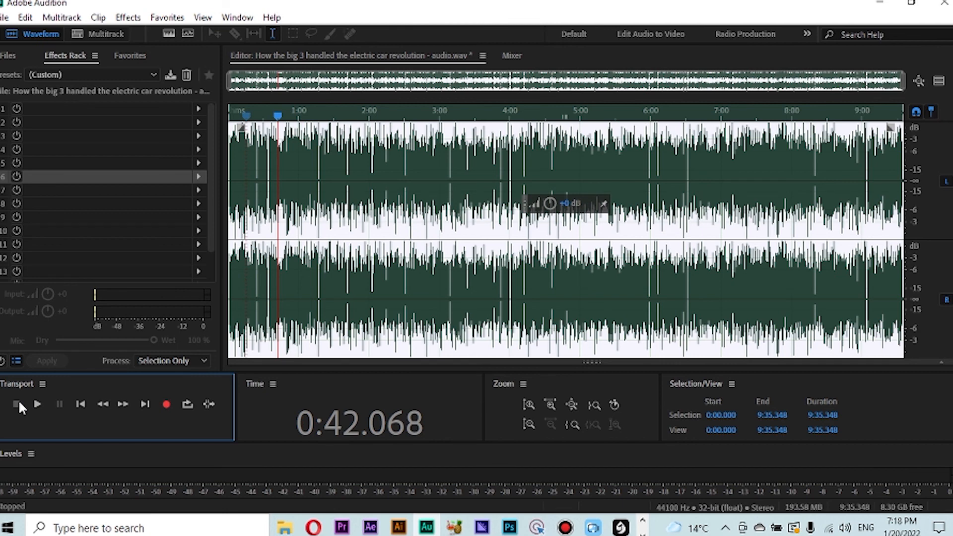